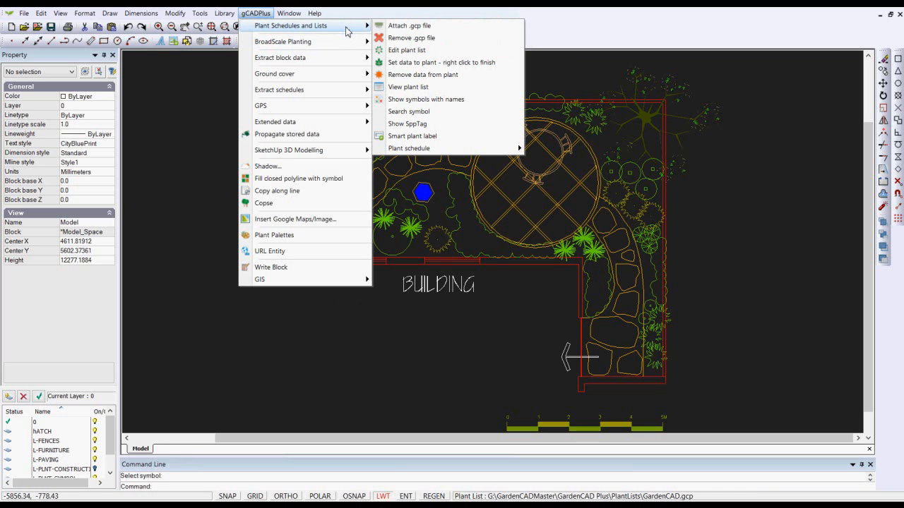
Review the attached GardenCAD plant list through to its last record, closing it without changes.
{"action": "left_click", "coordinate": [407, 50]}
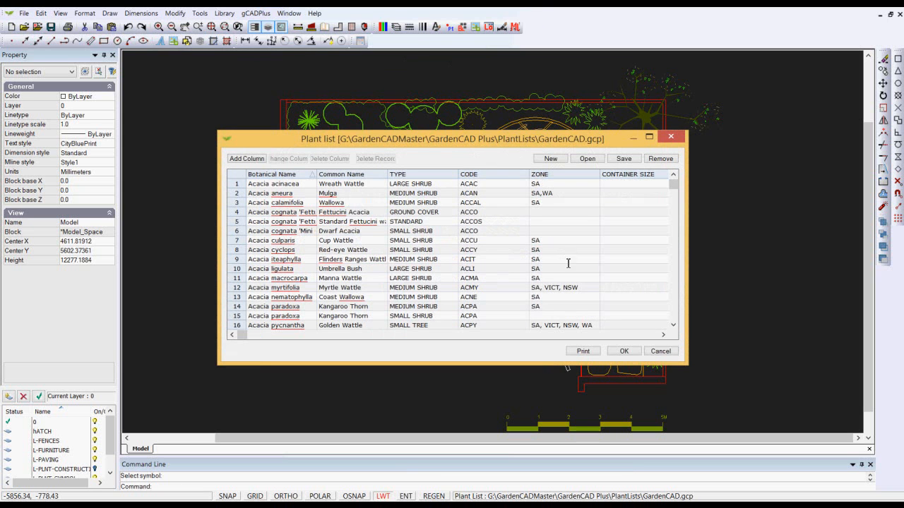
{"action": "left_click_drag", "start_coordinate": [672, 187], "coordinate": [676, 285]}
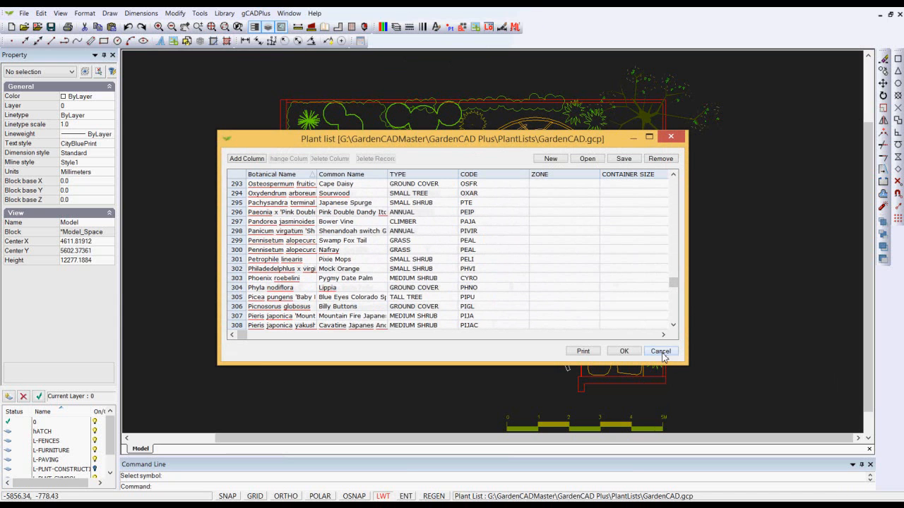
{"action": "left_click_drag", "start_coordinate": [674, 291], "coordinate": [672, 313]}
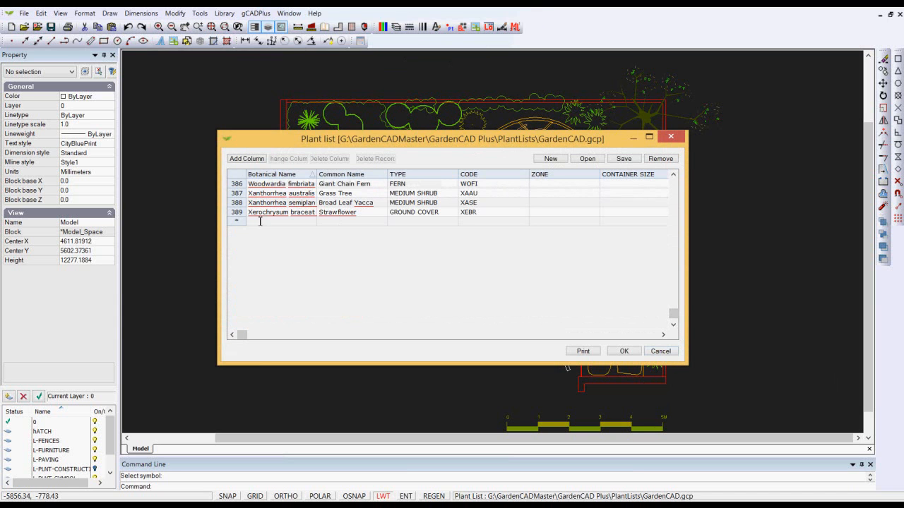
{"action": "left_click", "coordinate": [660, 352]}
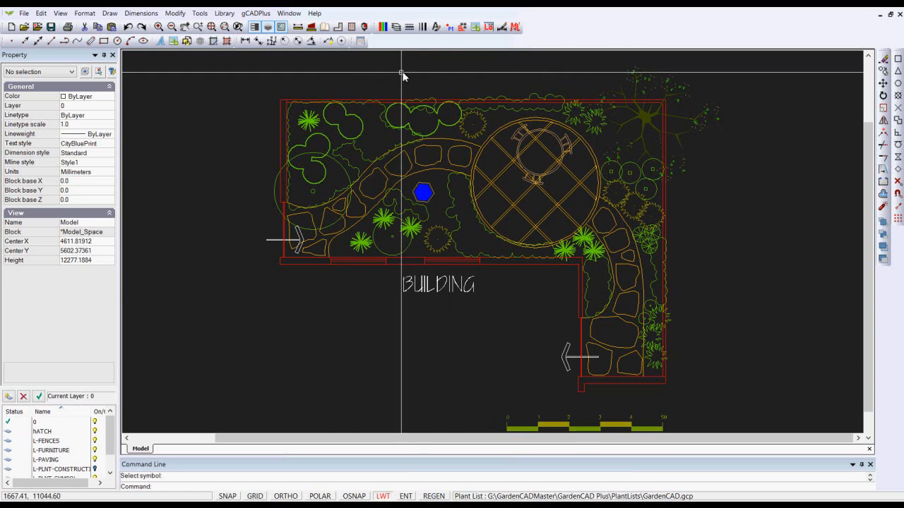
Show the symbols with assigned plant names, inspect the unassigned three-plant cluster beside the stepping-stone path, and clear the selection.
{"action": "left_click", "coordinate": [256, 13]}
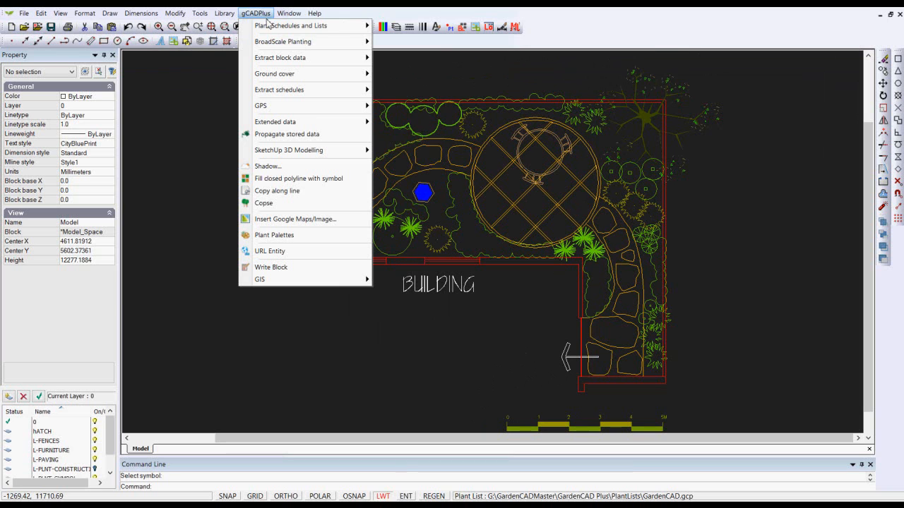
{"action": "mouse_move", "coordinate": [300, 26]}
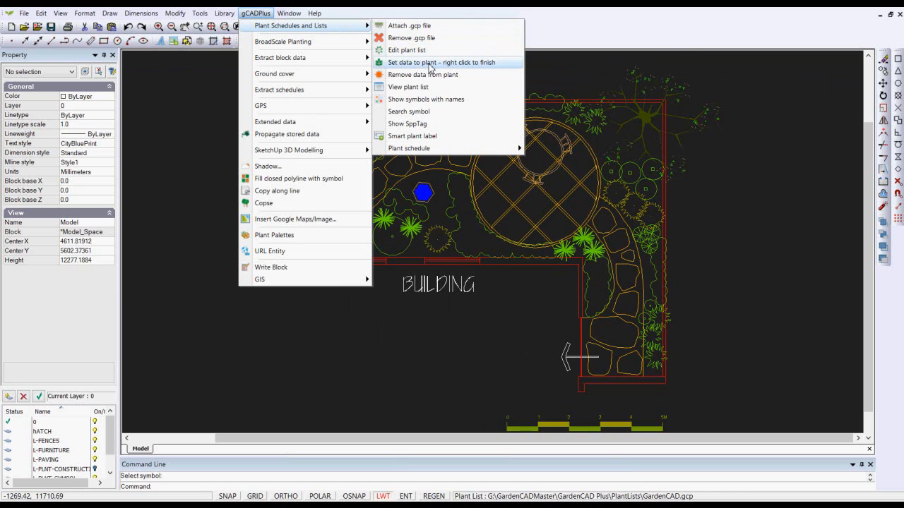
{"action": "left_click", "coordinate": [427, 100]}
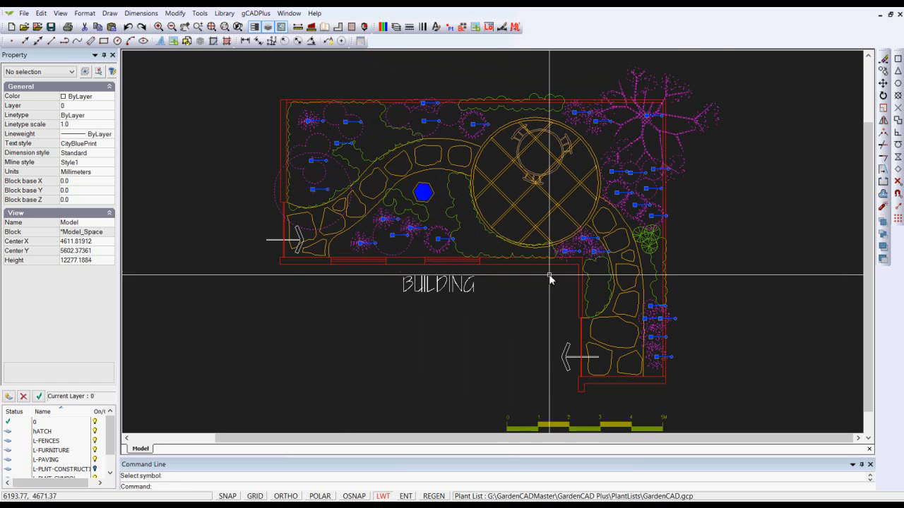
{"action": "scroll", "coordinate": [676, 260], "scroll_direction": "up", "scroll_amount": 2}
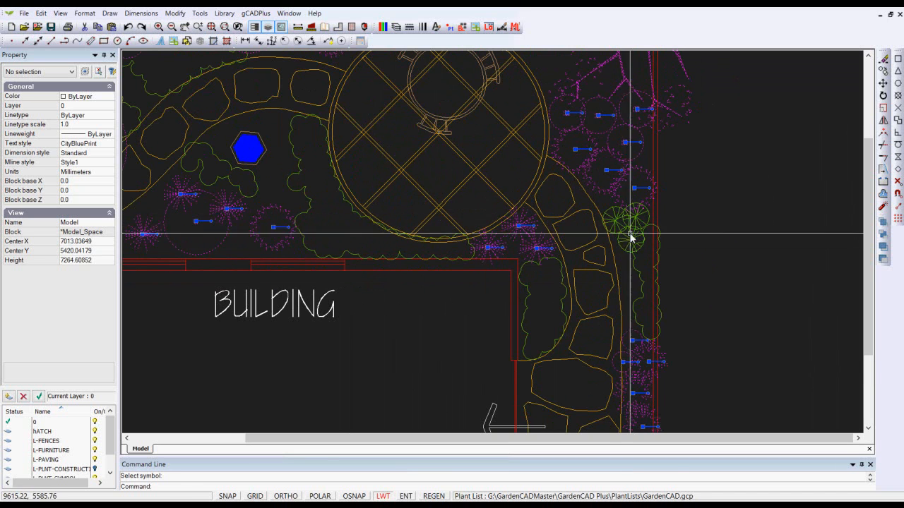
{"action": "scroll", "coordinate": [625, 226], "scroll_direction": "up", "scroll_amount": 2}
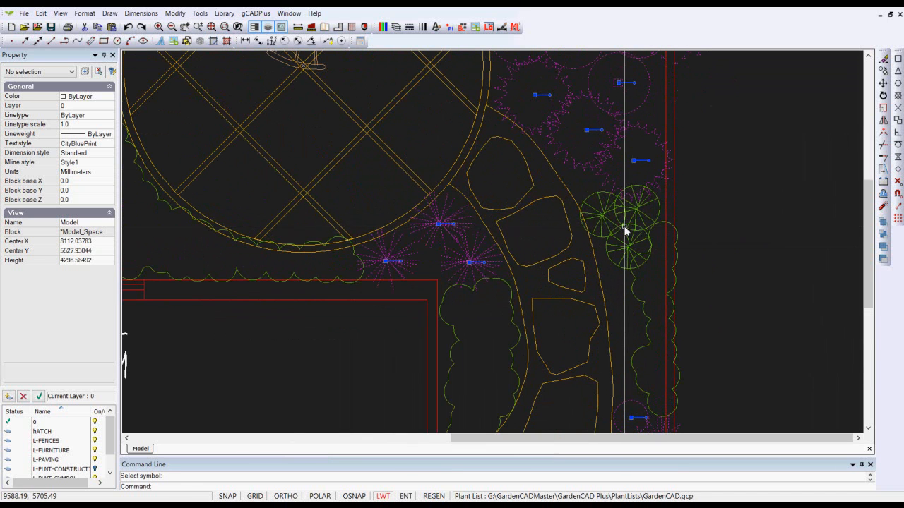
{"action": "right_click", "coordinate": [716, 185]}
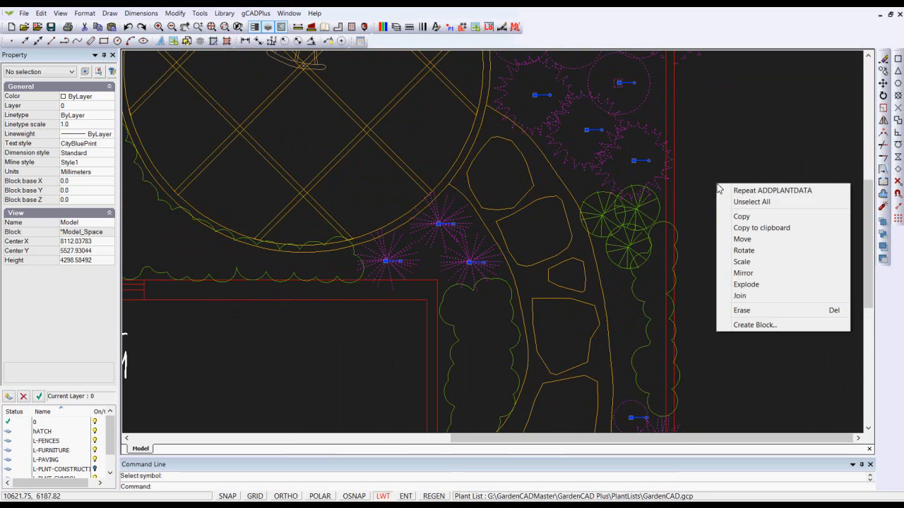
{"action": "left_click", "coordinate": [750, 202]}
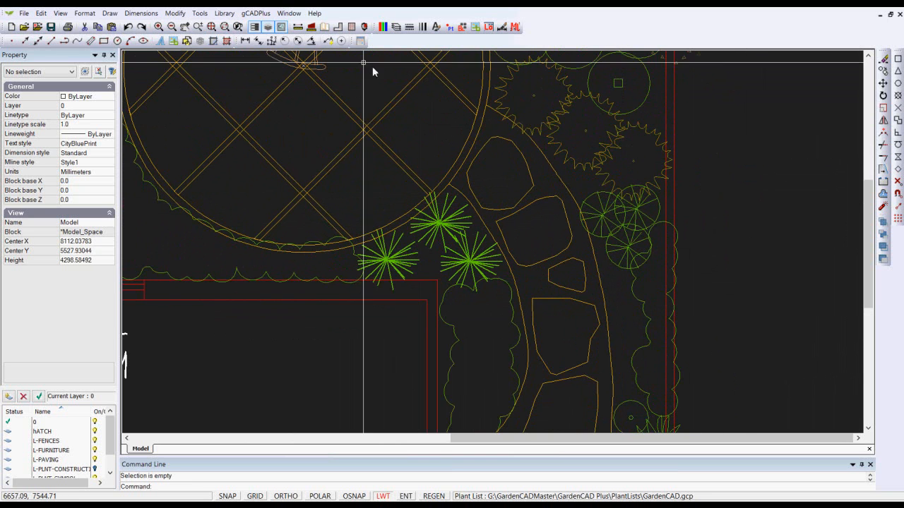
Assign the Aeonium arboreum 'Zwartkop' (Black Aeonium) plant data to the three-symbol cluster beside the stepping-stone path.
{"action": "left_click", "coordinate": [263, 14]}
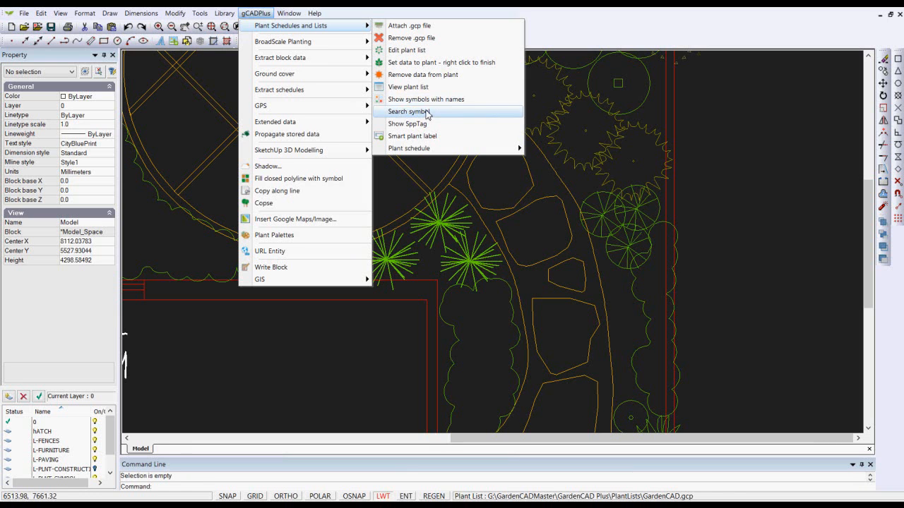
{"action": "left_click", "coordinate": [418, 63]}
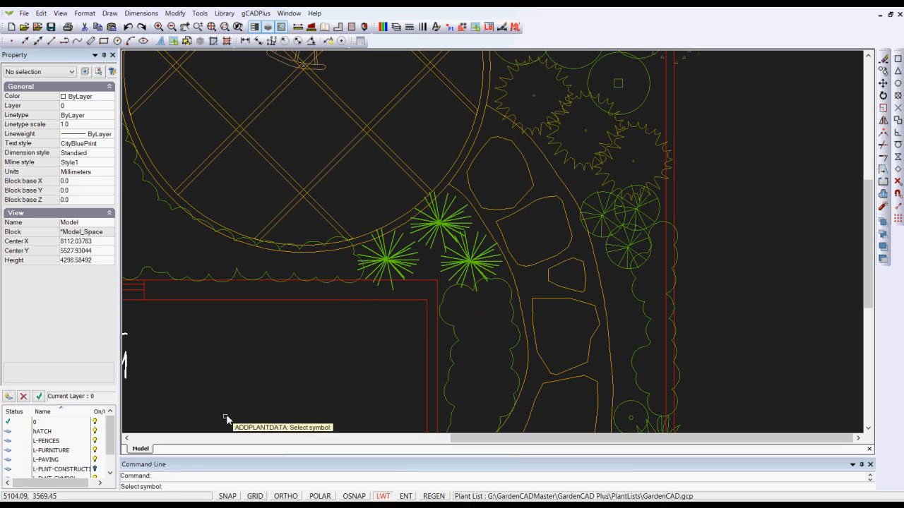
{"action": "left_click", "coordinate": [602, 219]}
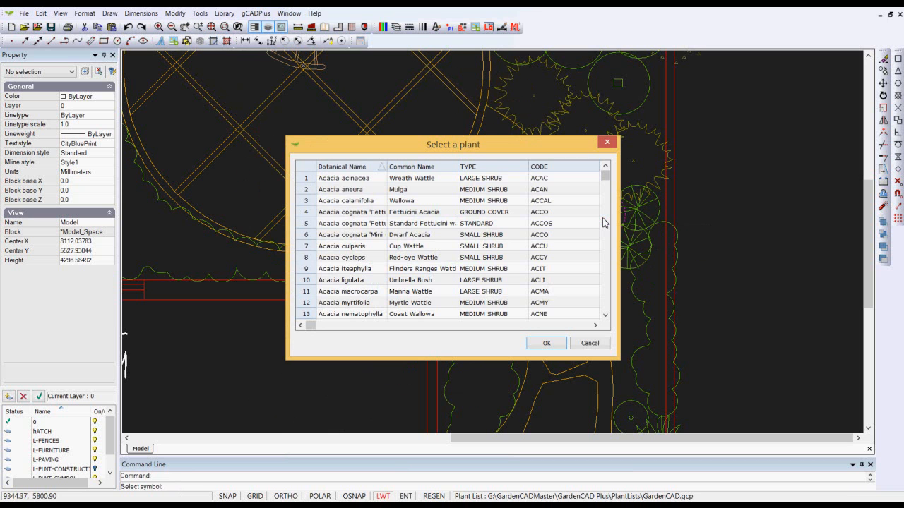
{"action": "left_click", "coordinate": [605, 315]}
{"action": "left_click", "coordinate": [605, 315]}
{"action": "left_click", "coordinate": [605, 315]}
{"action": "left_click", "coordinate": [605, 315]}
{"action": "left_click", "coordinate": [605, 315]}
{"action": "left_click", "coordinate": [605, 314]}
{"action": "left_click", "coordinate": [605, 315]}
{"action": "left_click", "coordinate": [605, 314]}
{"action": "left_click", "coordinate": [605, 315]}
{"action": "left_click", "coordinate": [605, 315]}
{"action": "left_click", "coordinate": [605, 315]}
{"action": "left_click", "coordinate": [605, 315]}
{"action": "left_click", "coordinate": [605, 314]}
{"action": "left_click", "coordinate": [605, 315]}
{"action": "left_click", "coordinate": [605, 314]}
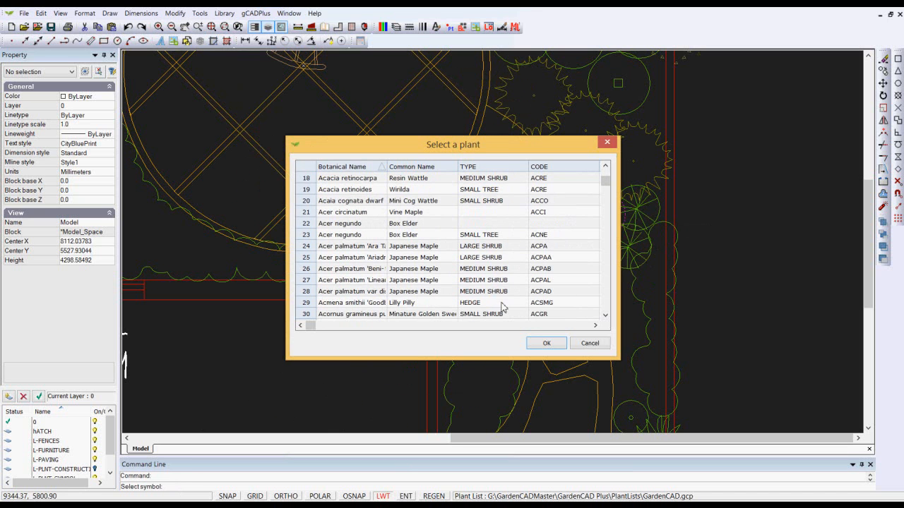
{"action": "left_click", "coordinate": [606, 315]}
{"action": "left_click", "coordinate": [606, 315]}
{"action": "left_click", "coordinate": [606, 316]}
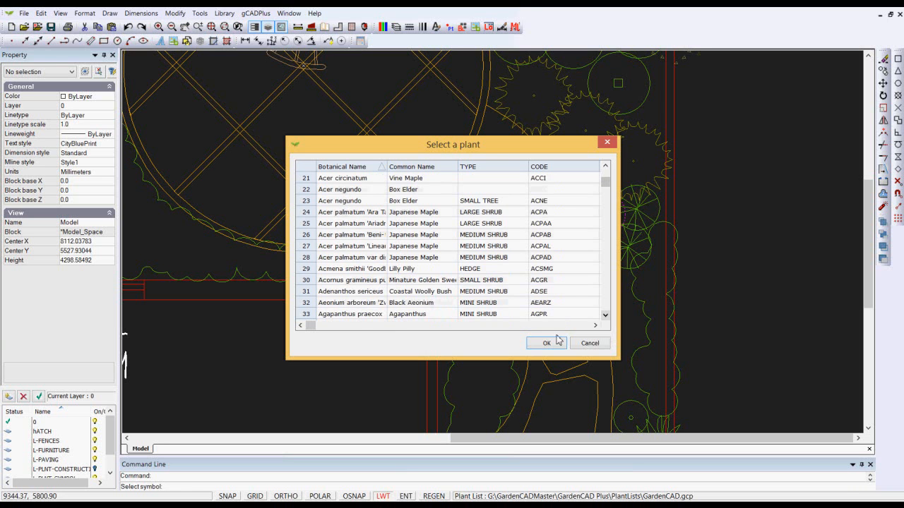
{"action": "left_click", "coordinate": [320, 303]}
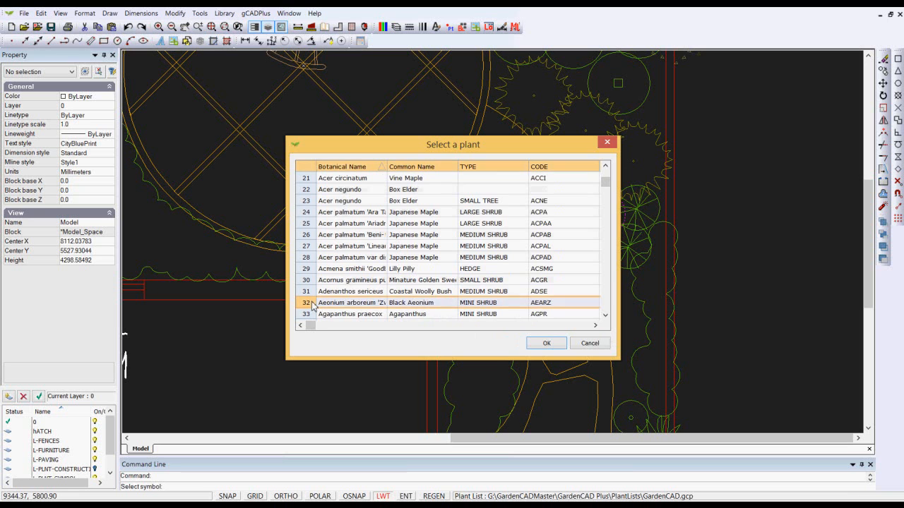
{"action": "left_click", "coordinate": [544, 344]}
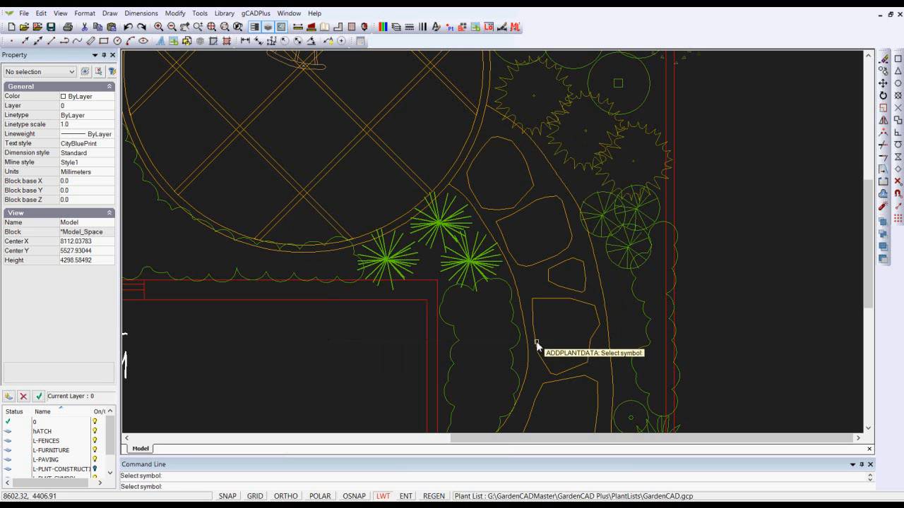
{"action": "key", "text": "Escape"}
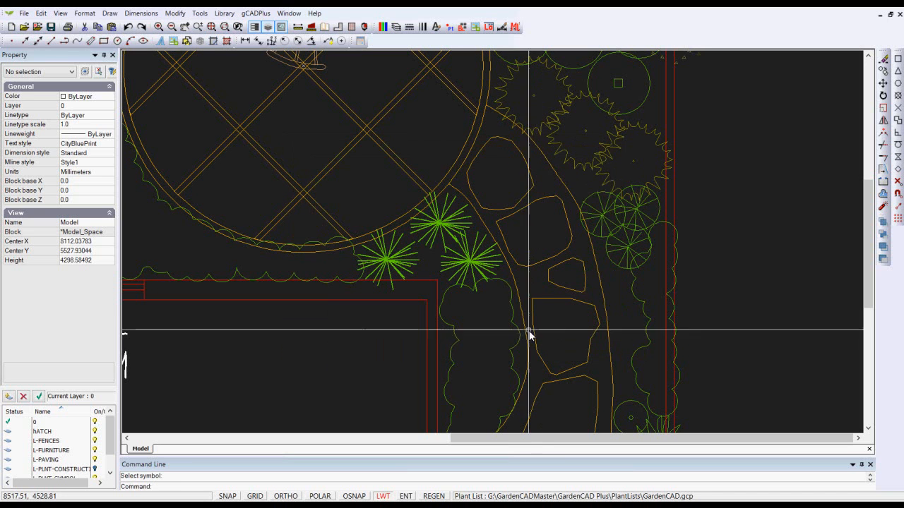
Show the symbols with names again to check plant data across the whole garden, and unselect them all.
{"action": "left_click", "coordinate": [255, 13]}
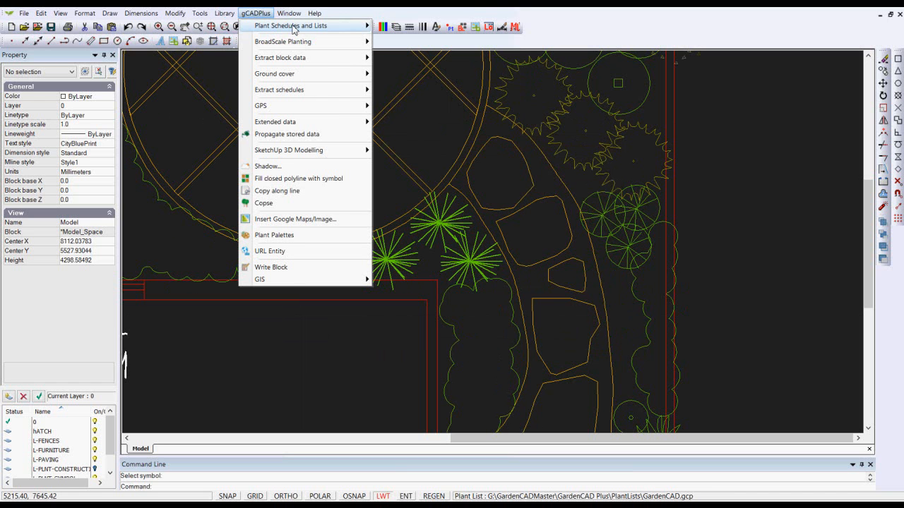
{"action": "left_click", "coordinate": [445, 102]}
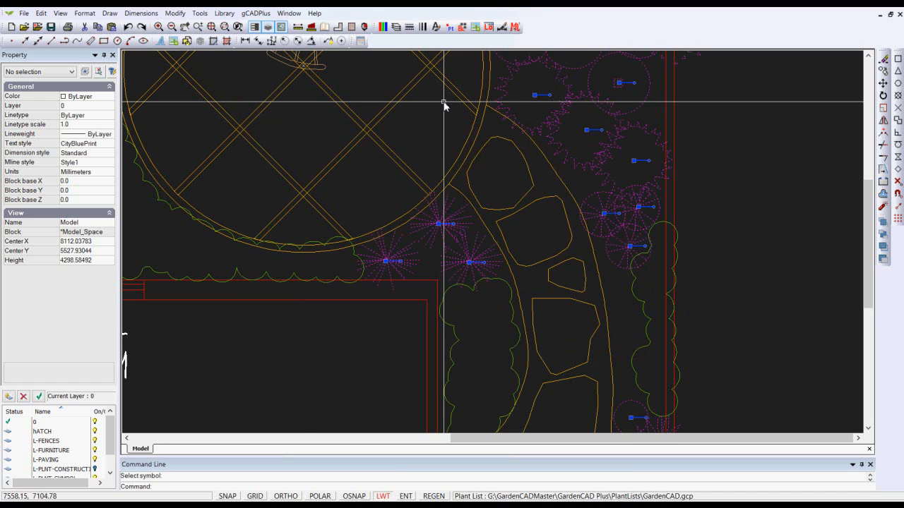
{"action": "scroll", "coordinate": [428, 212], "scroll_direction": "down", "scroll_amount": 5}
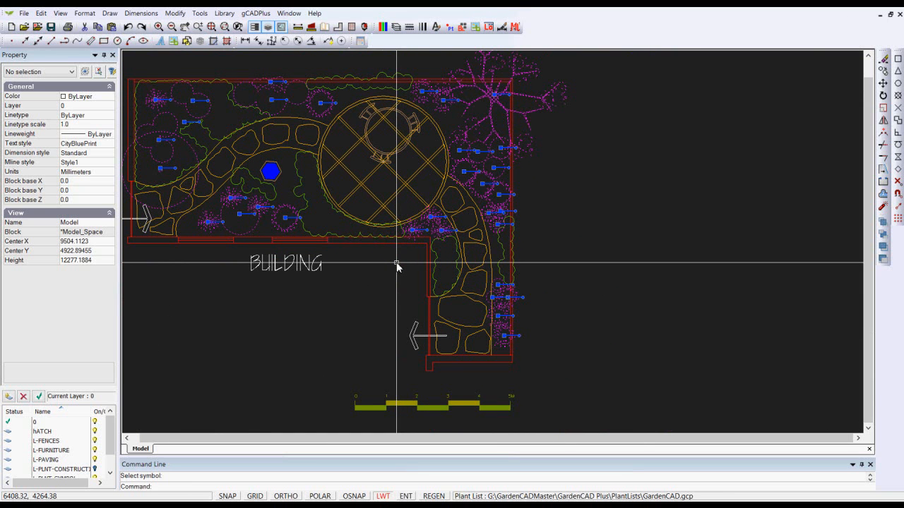
{"action": "right_click", "coordinate": [562, 222]}
{"action": "left_click", "coordinate": [584, 242]}
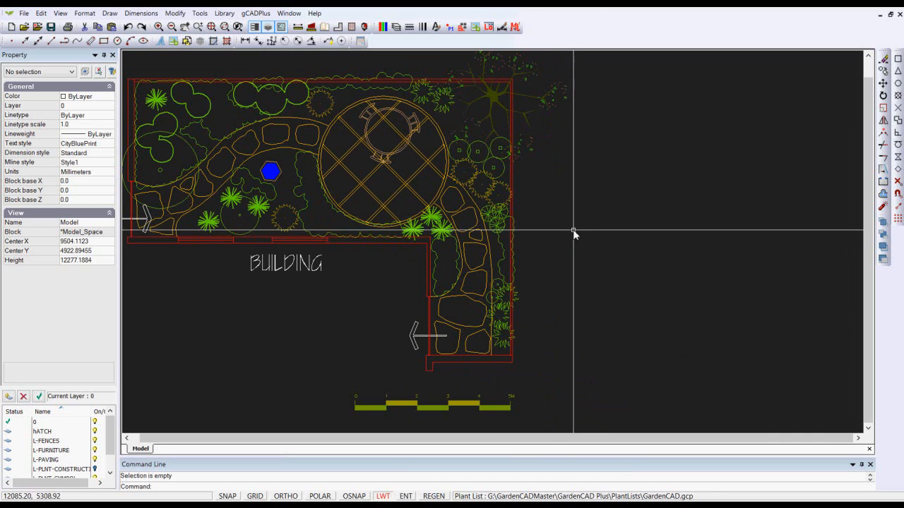
Draw a standard plant schedule with a text height of 200 in the empty area to the right of the garden plan.
{"action": "scroll", "coordinate": [572, 231], "scroll_direction": "down", "scroll_amount": 1}
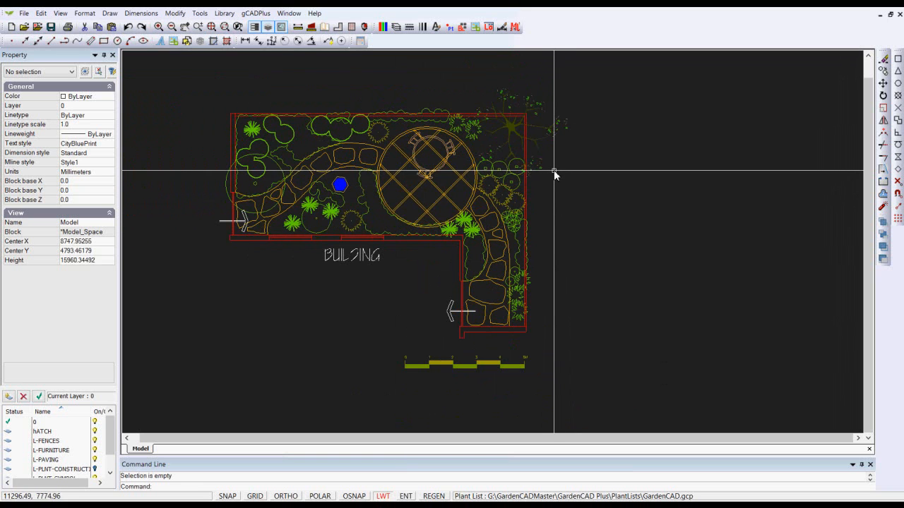
{"action": "left_click", "coordinate": [255, 14]}
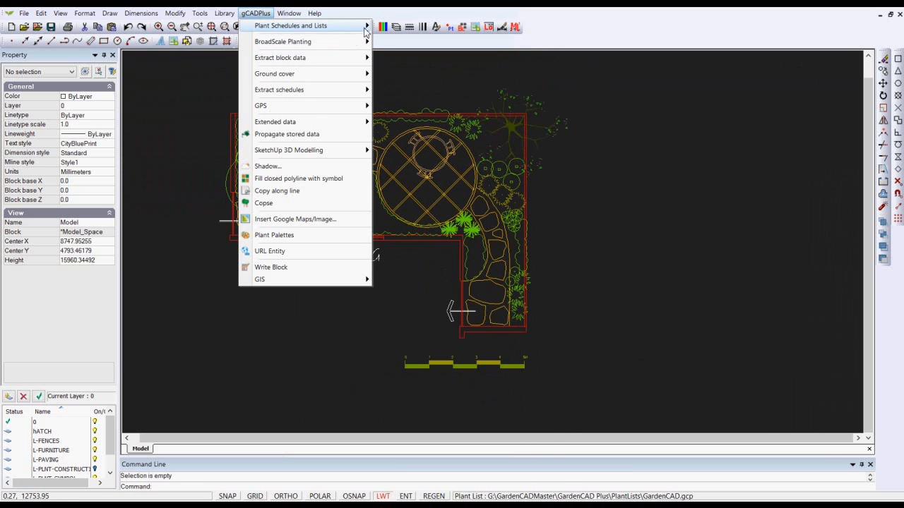
{"action": "mouse_move", "coordinate": [364, 27]}
{"action": "mouse_move", "coordinate": [485, 148]}
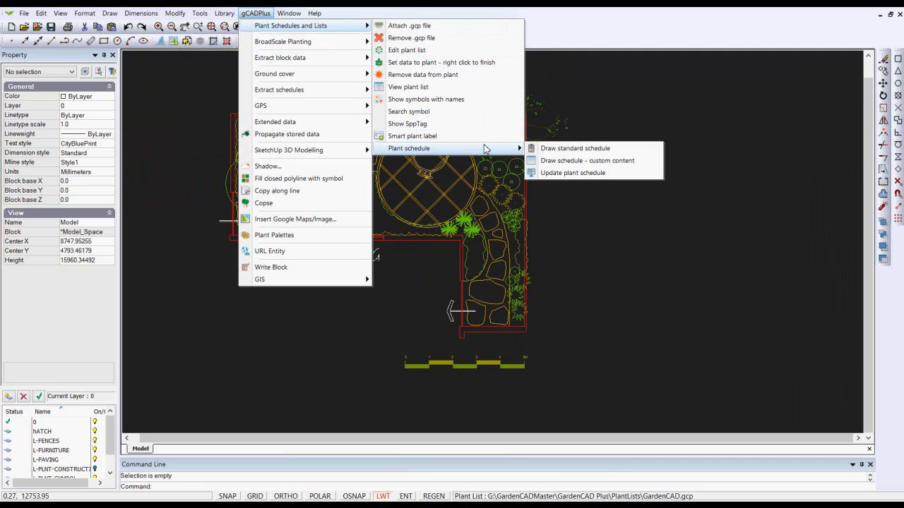
{"action": "left_click", "coordinate": [565, 150]}
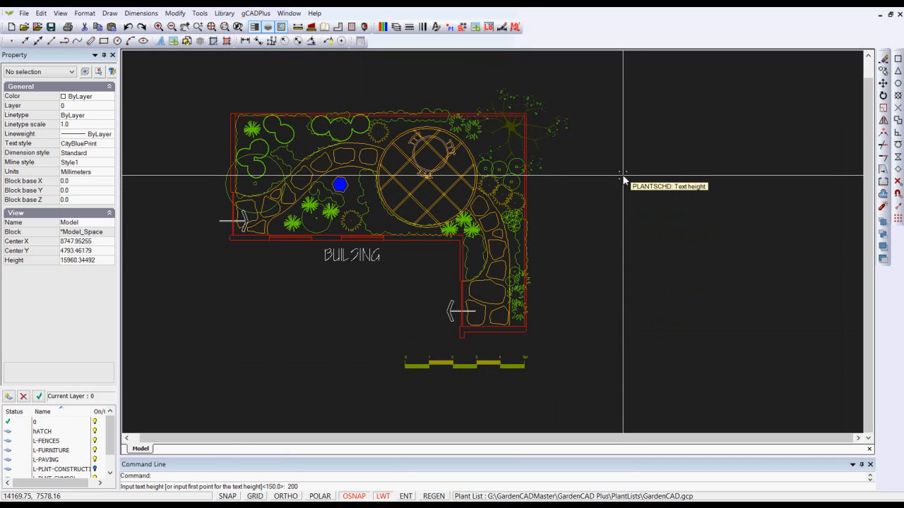
{"action": "key", "text": "Return"}
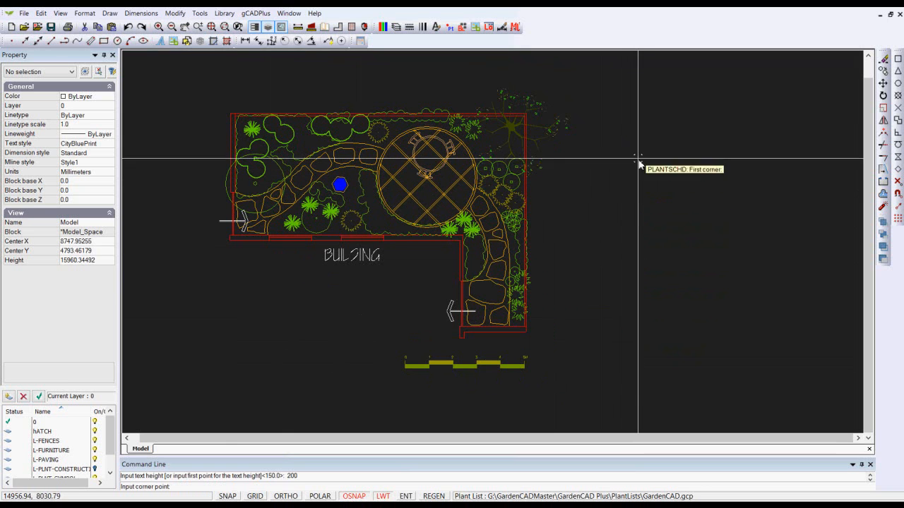
{"action": "left_click", "coordinate": [614, 135]}
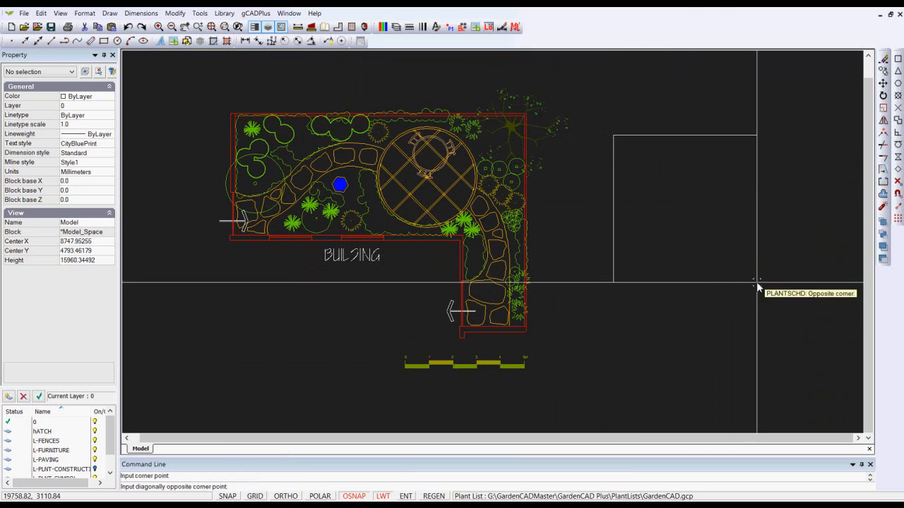
{"action": "left_click", "coordinate": [798, 320]}
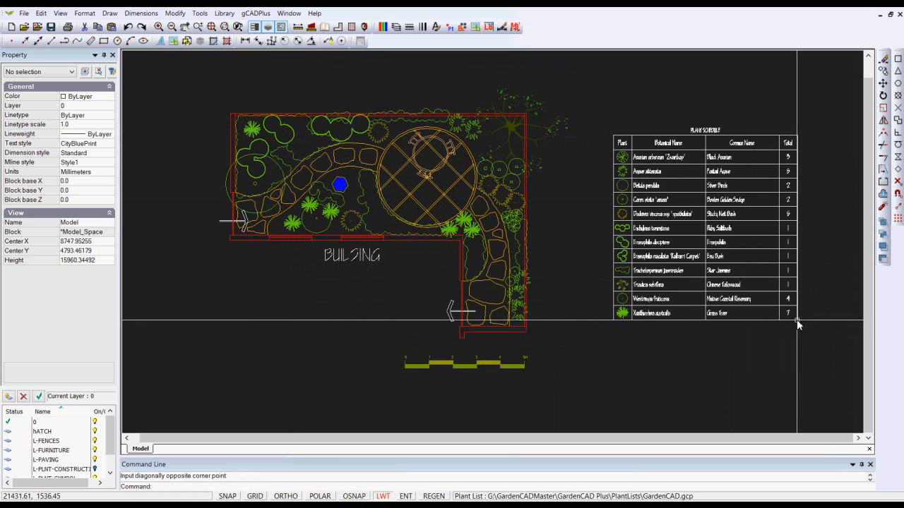
Examine the plant schedule's symbols, botanical names, common names and totals, especially the Black Aeonium row.
{"action": "scroll", "coordinate": [706, 218], "scroll_direction": "up", "scroll_amount": 3}
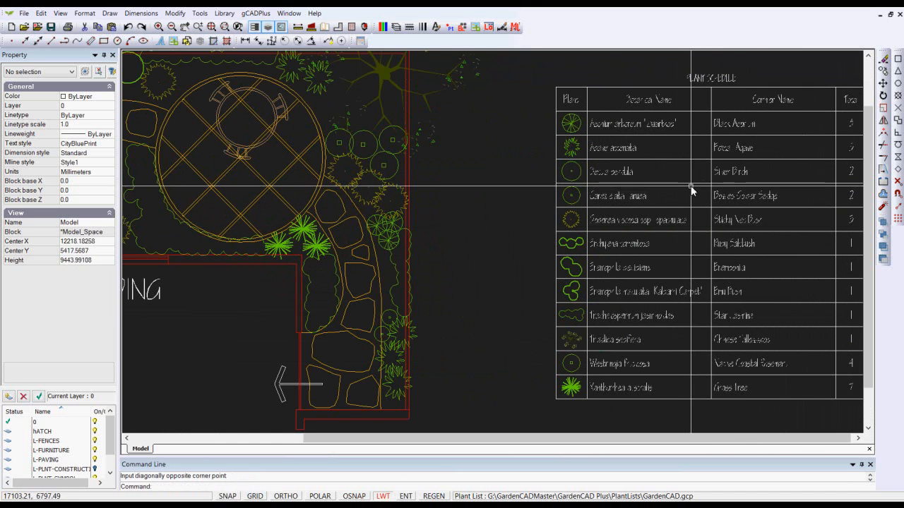
{"action": "scroll", "coordinate": [650, 134], "scroll_direction": "up", "scroll_amount": 3}
{"action": "scroll", "coordinate": [649, 134], "scroll_direction": "down", "scroll_amount": 3}
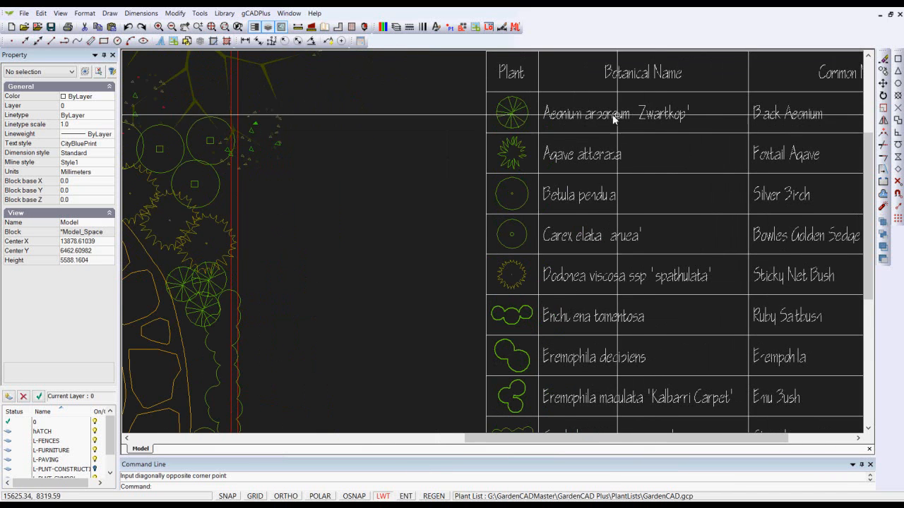
{"action": "scroll", "coordinate": [653, 154], "scroll_direction": "down", "scroll_amount": 1}
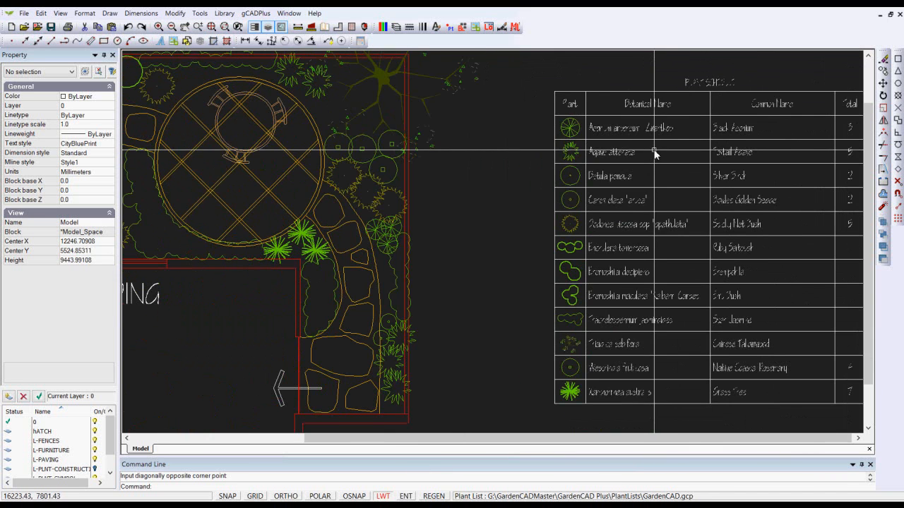
{"action": "scroll", "coordinate": [657, 154], "scroll_direction": "down", "scroll_amount": 2}
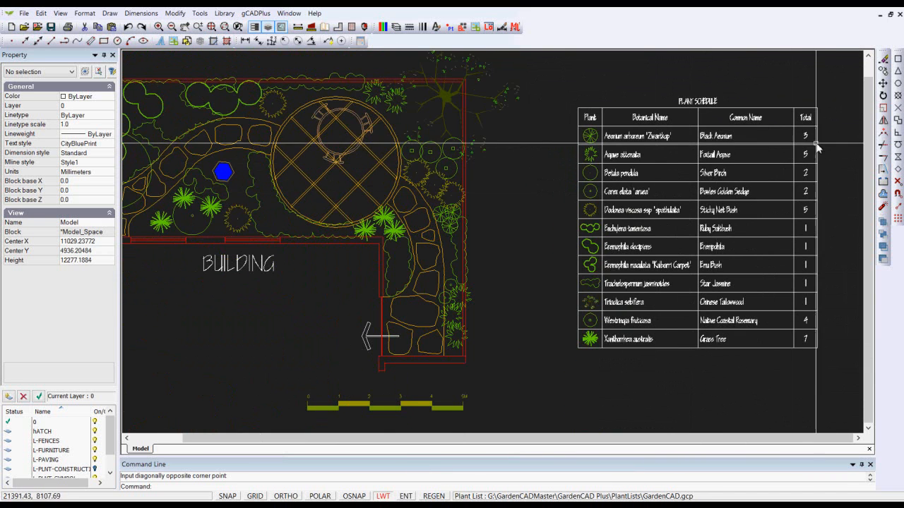
{"action": "scroll", "coordinate": [819, 151], "scroll_direction": "up", "scroll_amount": 3}
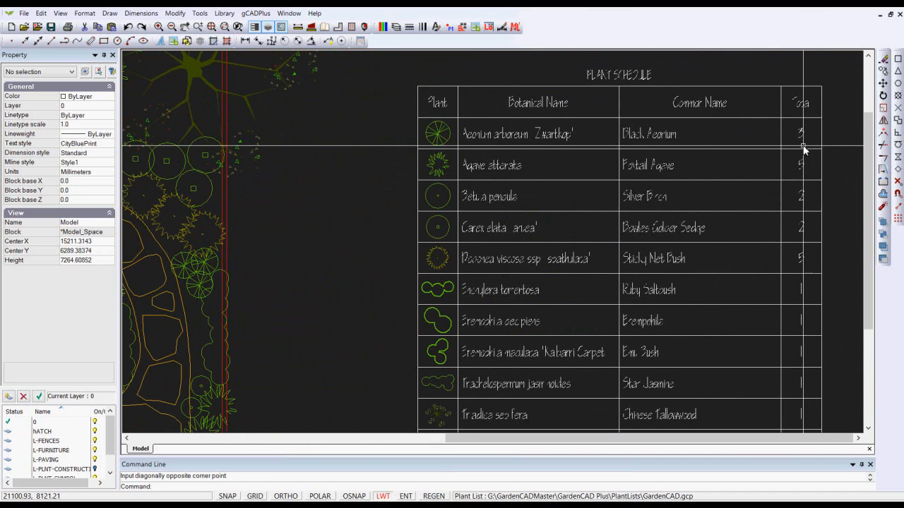
Make the Standard text style with the simplex font the current text style.
{"action": "scroll", "coordinate": [803, 148], "scroll_direction": "up", "scroll_amount": 1}
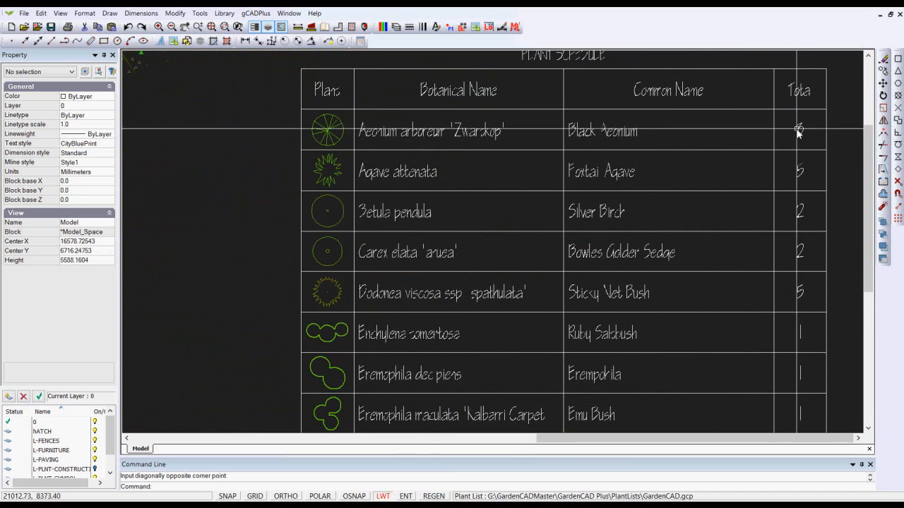
{"action": "scroll", "coordinate": [796, 300], "scroll_direction": "down", "scroll_amount": 2}
{"action": "scroll", "coordinate": [795, 303], "scroll_direction": "down", "scroll_amount": 1}
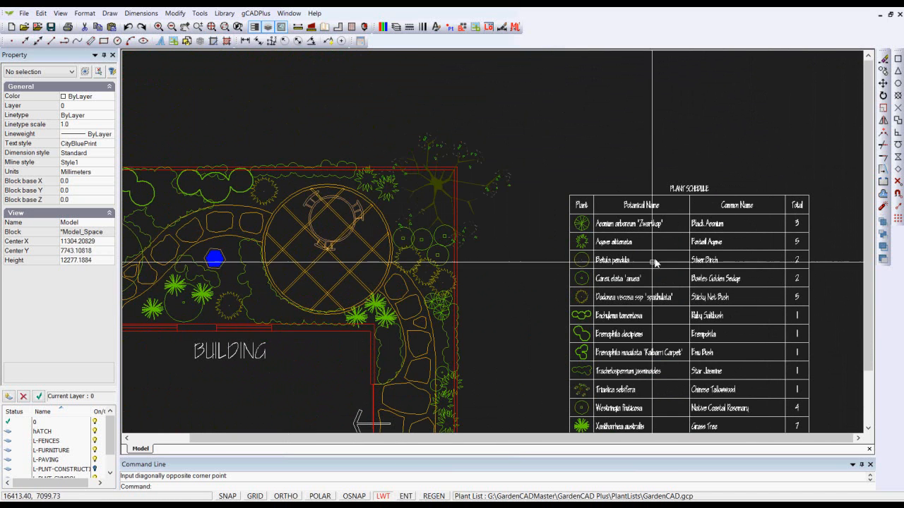
{"action": "middle_click_drag", "start_coordinate": [623, 172], "coordinate": [604, 53]}
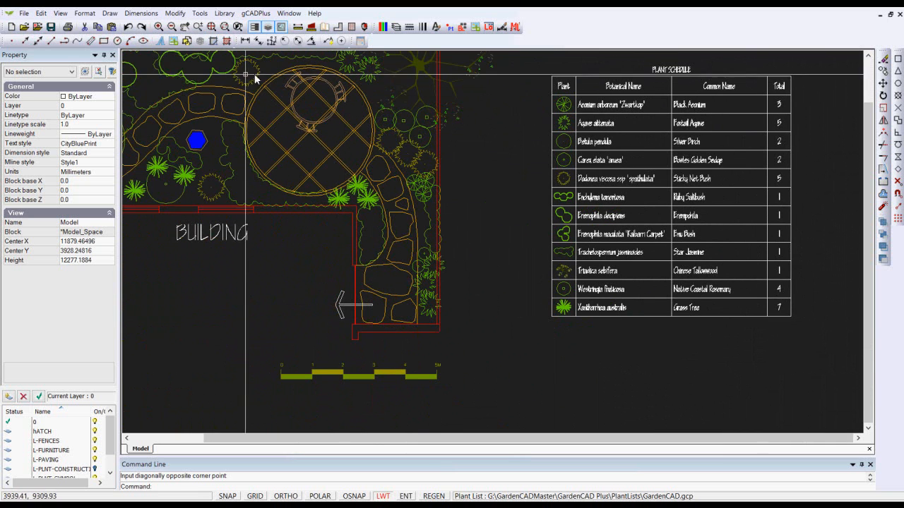
{"action": "left_click", "coordinate": [85, 14]}
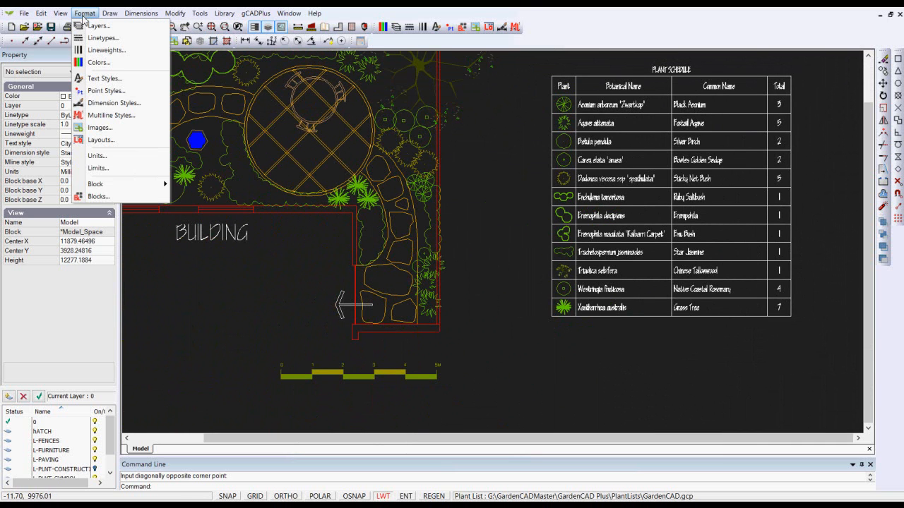
{"action": "left_click", "coordinate": [116, 79]}
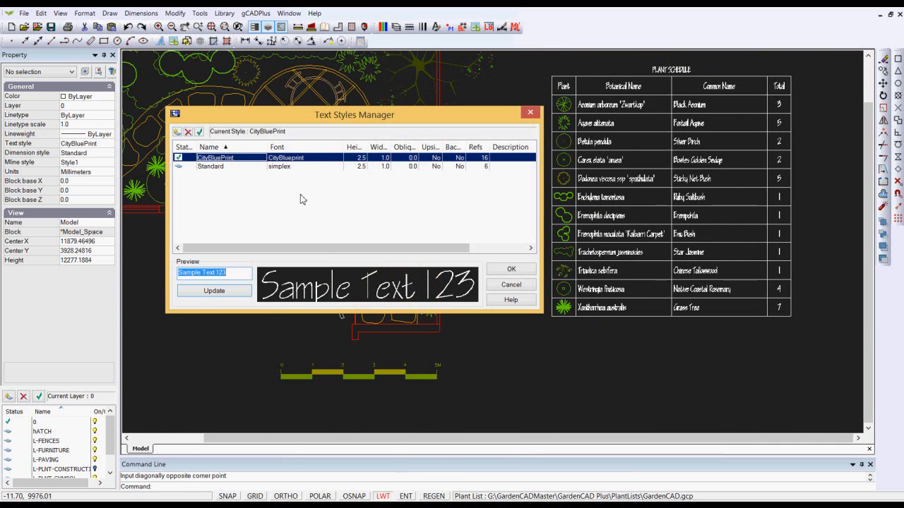
{"action": "left_click", "coordinate": [212, 167]}
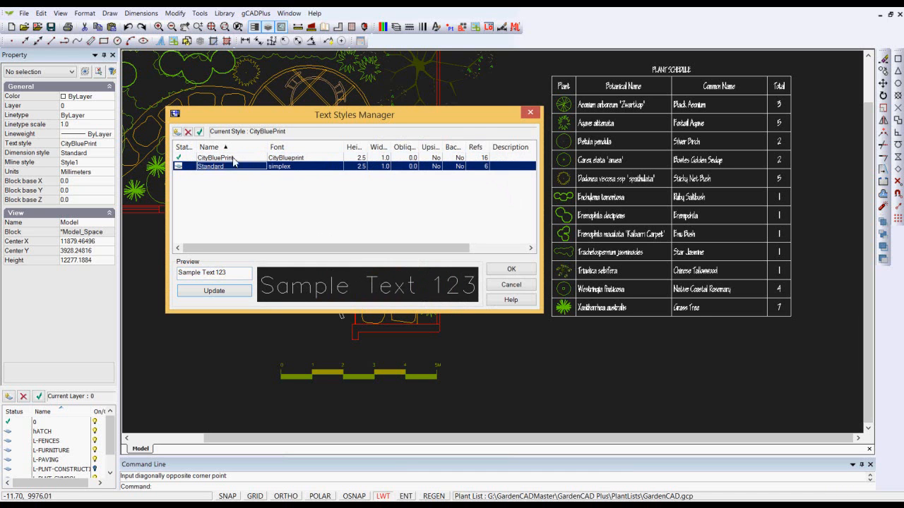
{"action": "left_click", "coordinate": [199, 133]}
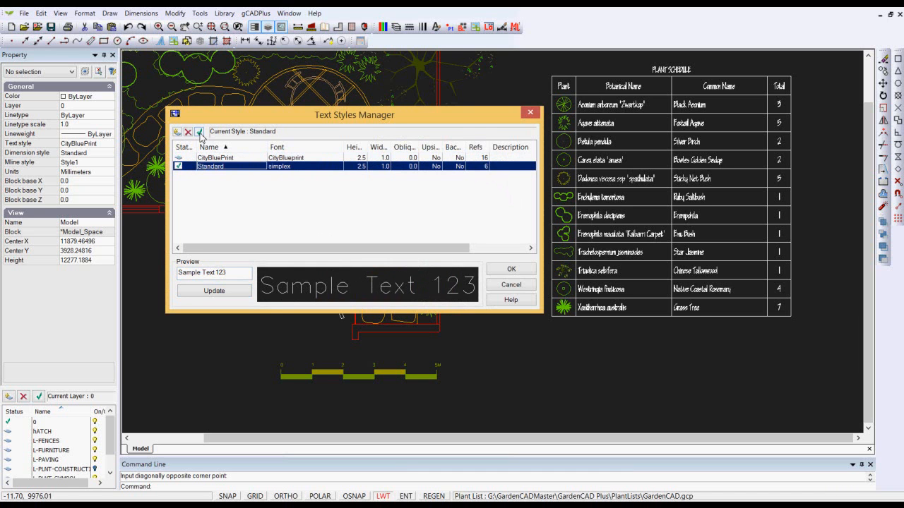
{"action": "left_click", "coordinate": [511, 271]}
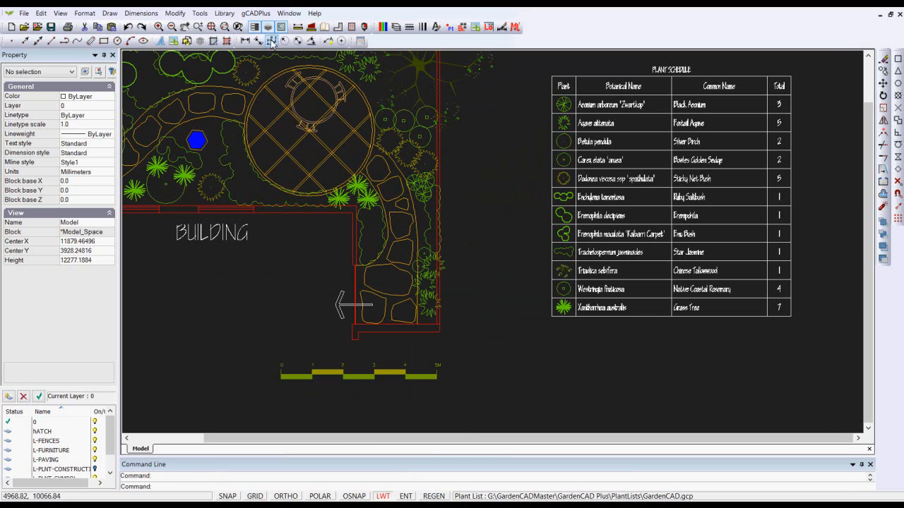
{"action": "left_click", "coordinate": [255, 16]}
{"action": "mouse_move", "coordinate": [353, 26]}
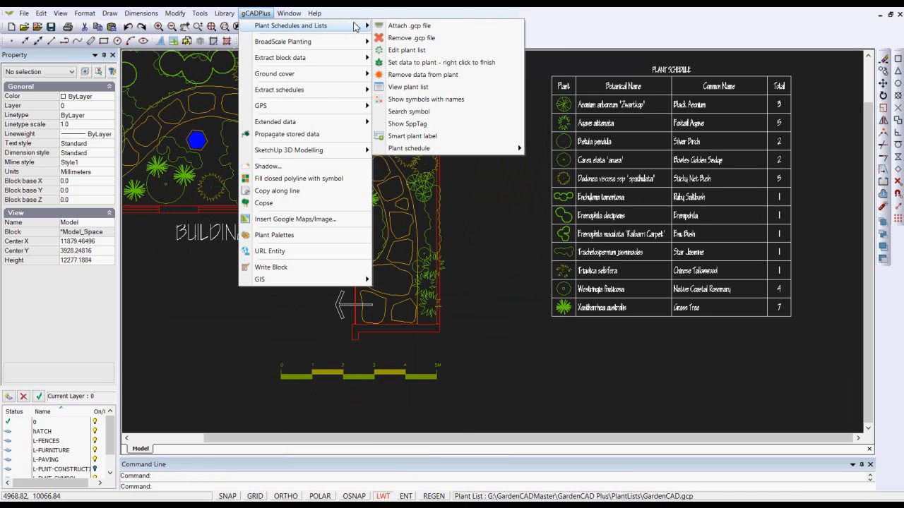
{"action": "mouse_move", "coordinate": [492, 150]}
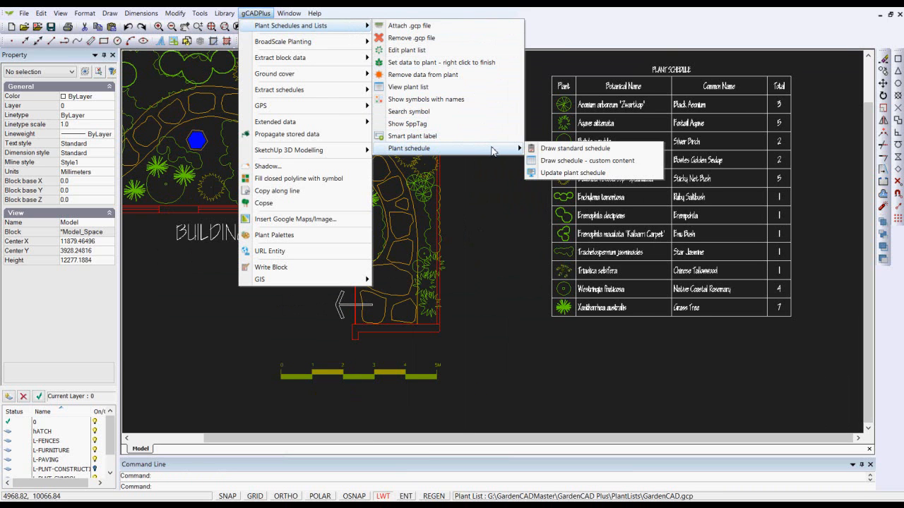
{"action": "left_click", "coordinate": [576, 154]}
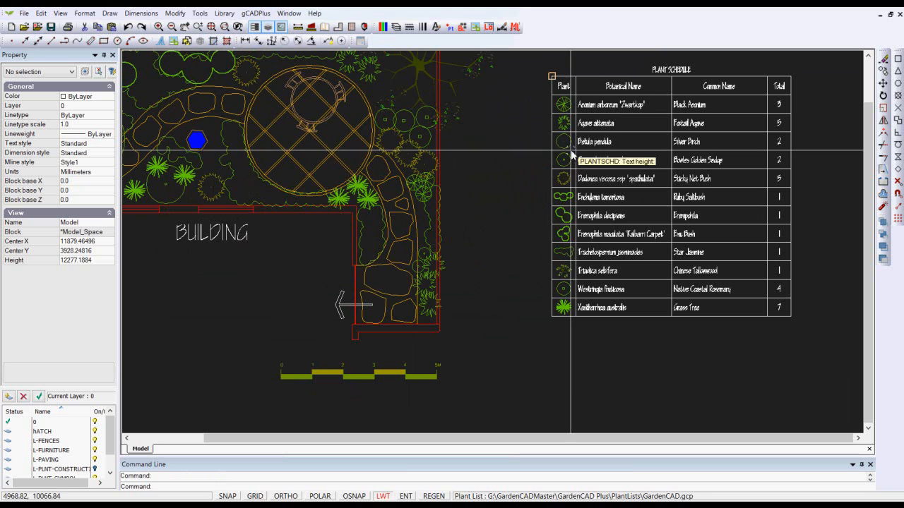
{"action": "left_click", "coordinate": [553, 77]}
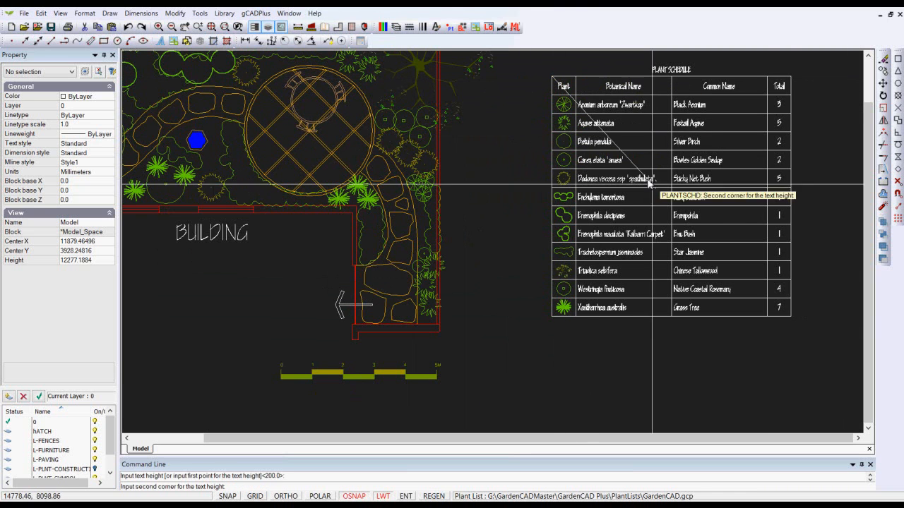
{"action": "left_click", "coordinate": [791, 319]}
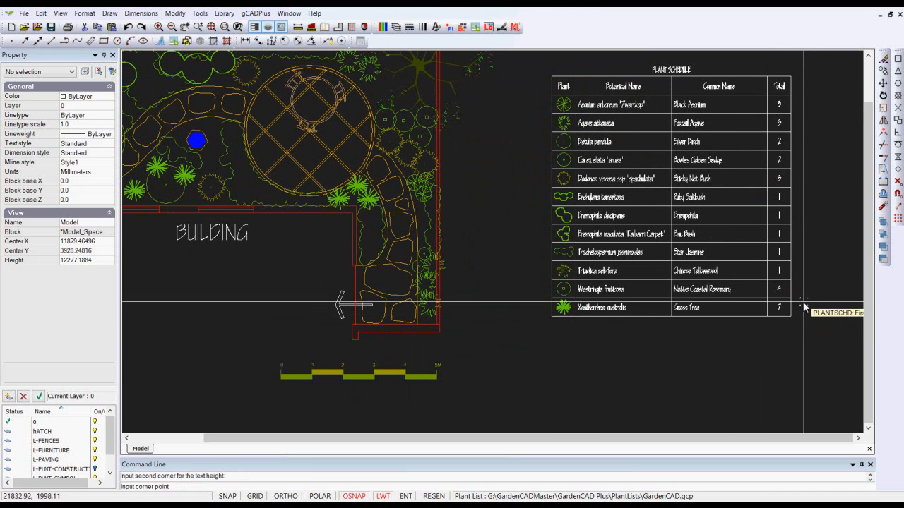
{"action": "key", "text": "Escape"}
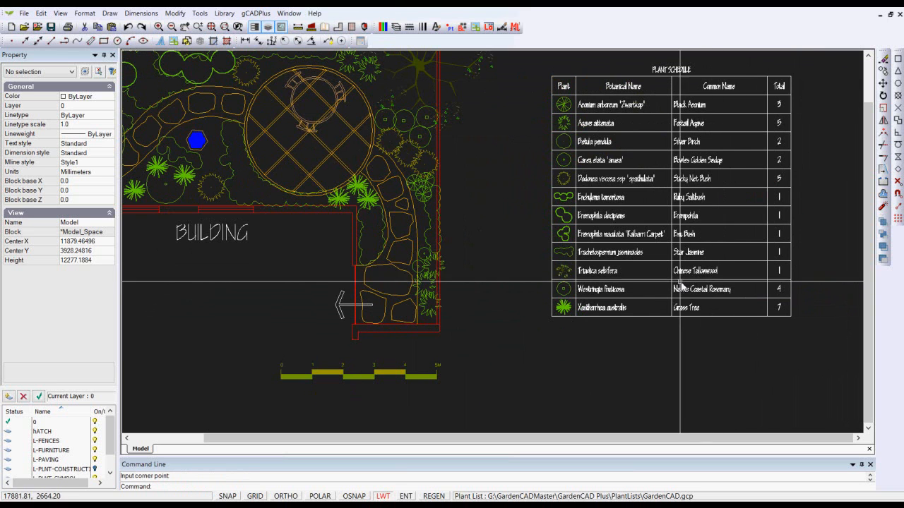
Redraw the standard plant schedule with a text height of 200, corner to corner over the existing schedule.
{"action": "right_click", "coordinate": [671, 290]}
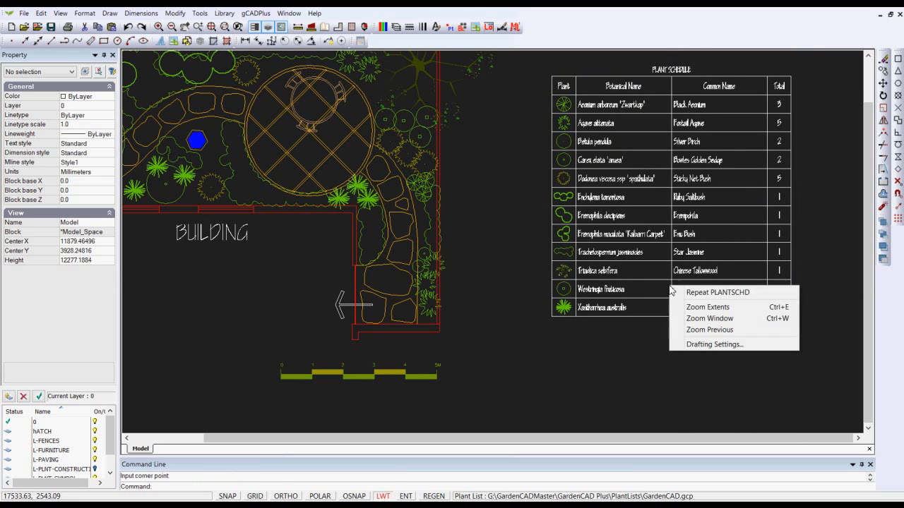
{"action": "left_click", "coordinate": [710, 297]}
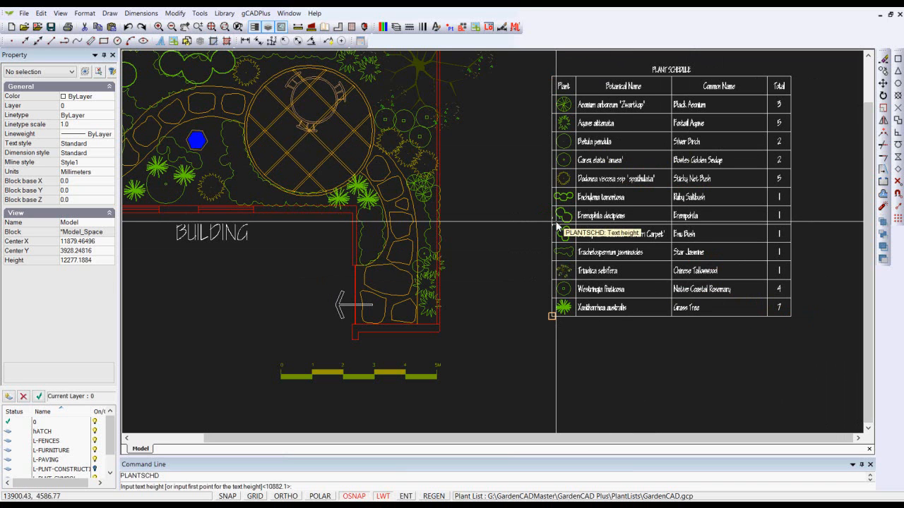
{"action": "type", "text": "200"}
{"action": "key", "text": "Return"}
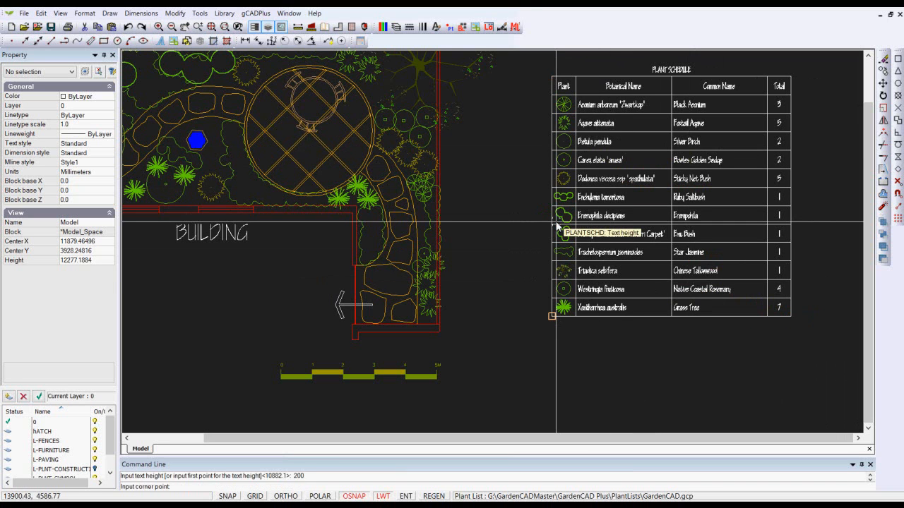
{"action": "left_click", "coordinate": [551, 79]}
{"action": "left_click", "coordinate": [791, 317]}
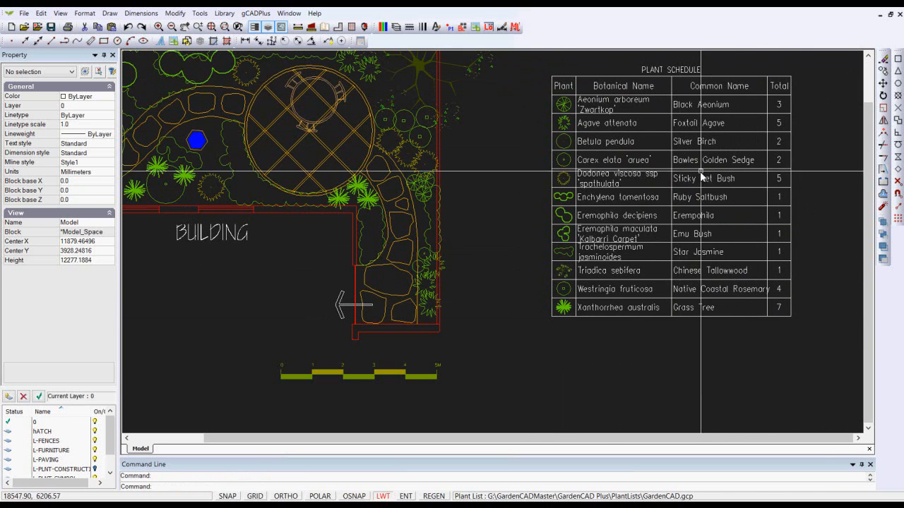
Examine the redrawn plant schedule's lettering and entries alongside the plant symbols in the garden plan.
{"action": "scroll", "coordinate": [698, 179], "scroll_direction": "up", "scroll_amount": 1}
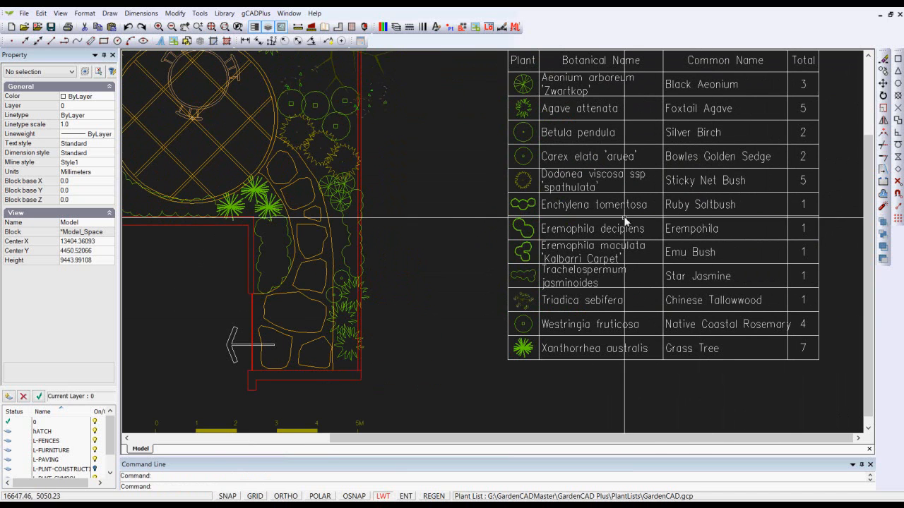
{"action": "scroll", "coordinate": [615, 152], "scroll_direction": "down", "scroll_amount": 1}
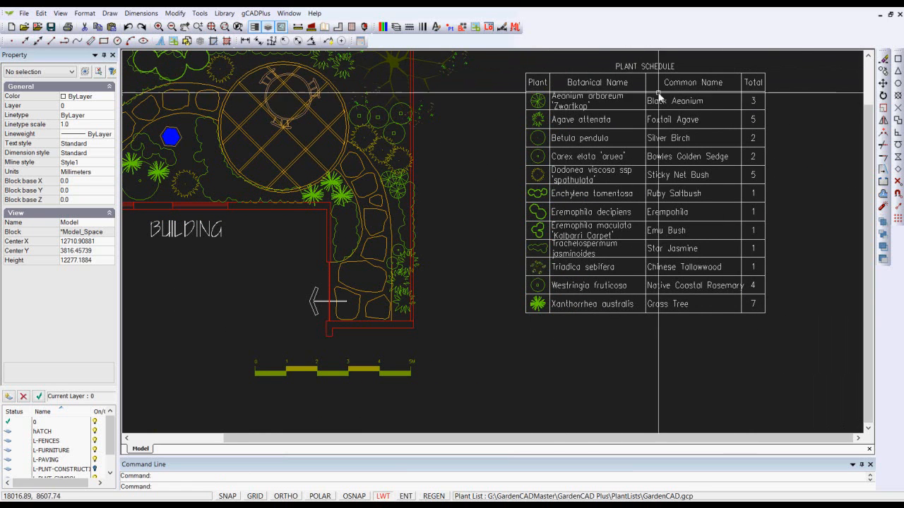
{"action": "scroll", "coordinate": [664, 332], "scroll_direction": "down", "scroll_amount": 1}
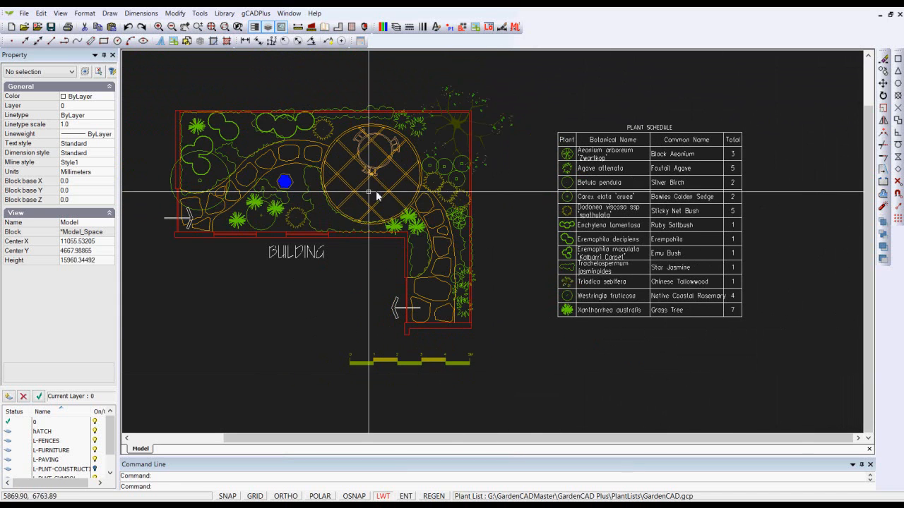
{"action": "scroll", "coordinate": [300, 208], "scroll_direction": "up", "scroll_amount": 4}
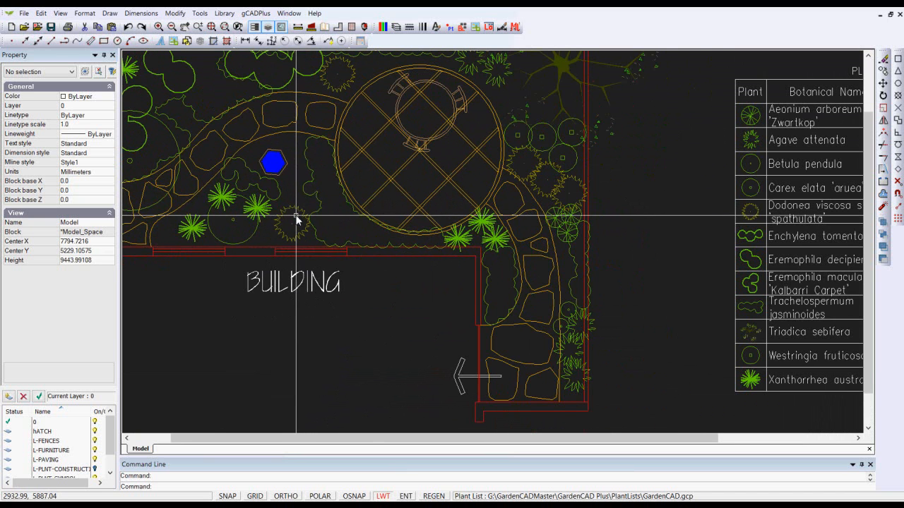
{"action": "scroll", "coordinate": [297, 214], "scroll_direction": "down", "scroll_amount": 2}
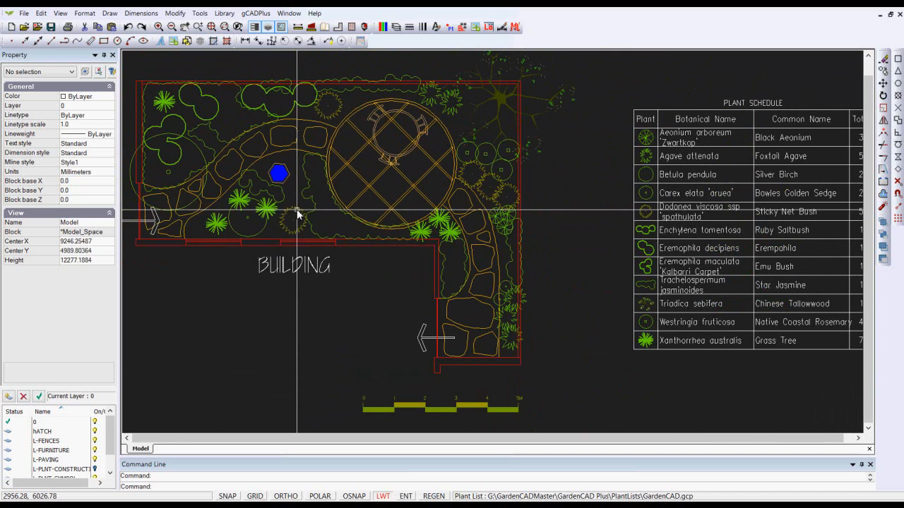
{"action": "scroll", "coordinate": [528, 231], "scroll_direction": "down", "scroll_amount": 1}
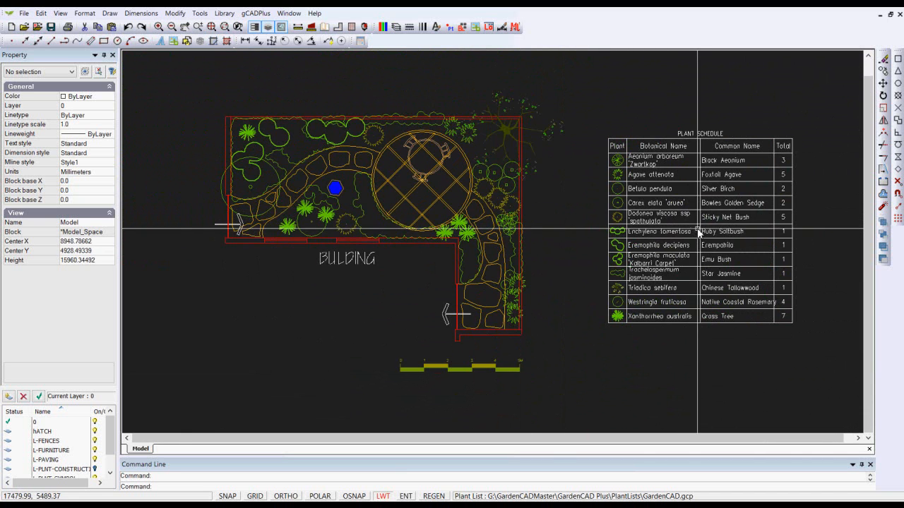
{"action": "scroll", "coordinate": [664, 244], "scroll_direction": "up", "scroll_amount": 1}
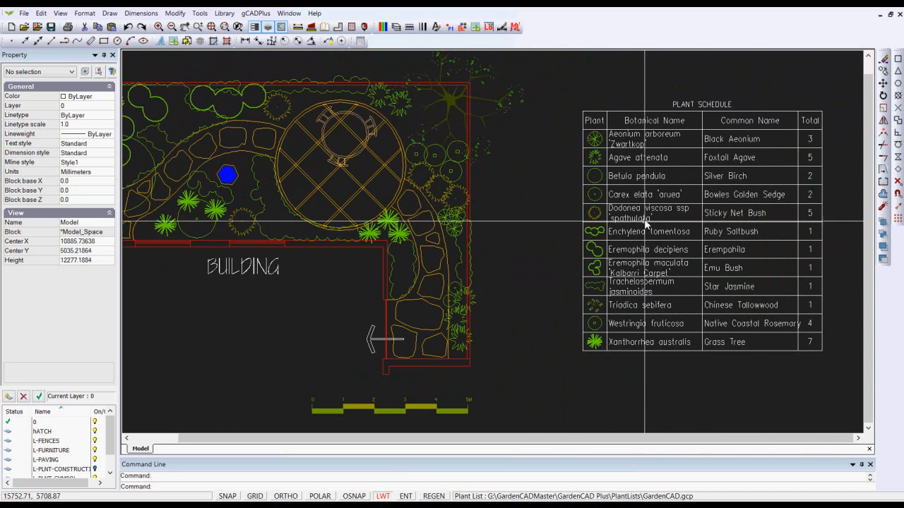
{"action": "scroll", "coordinate": [286, 224], "scroll_direction": "down", "scroll_amount": 2}
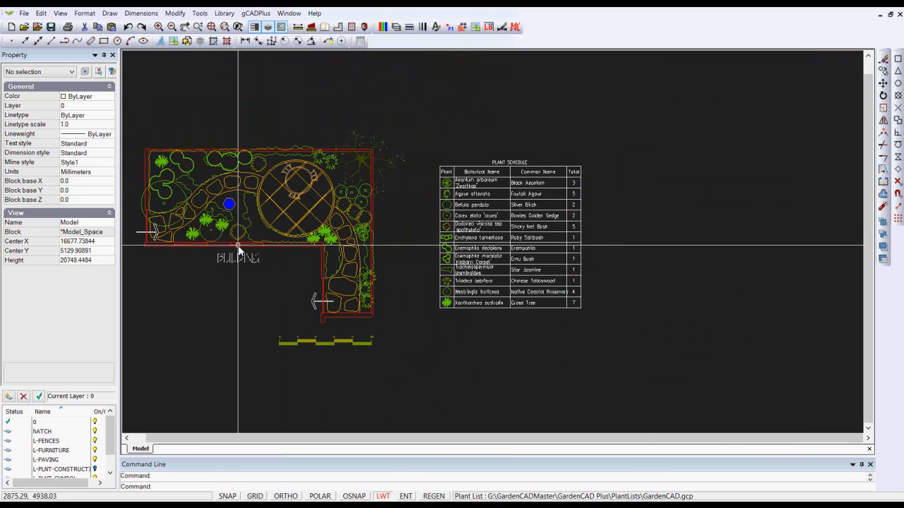
Place three copies of the Sticky Net Bush symbol above the BUILDING label, in a chain up beside the blue hexagon.
{"action": "scroll", "coordinate": [238, 240], "scroll_direction": "up", "scroll_amount": 3}
{"action": "left_click", "coordinate": [238, 235]}
{"action": "right_click", "coordinate": [240, 236]}
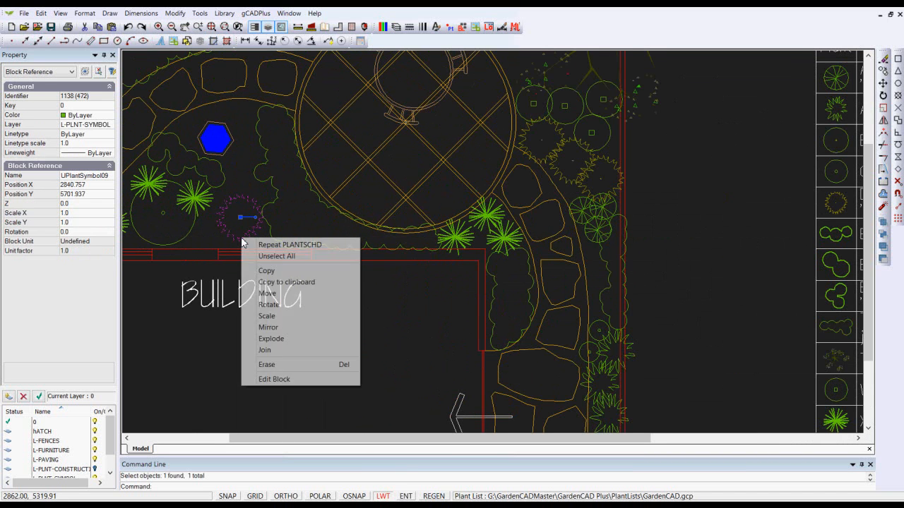
{"action": "left_click", "coordinate": [267, 271]}
{"action": "left_click", "coordinate": [240, 217]}
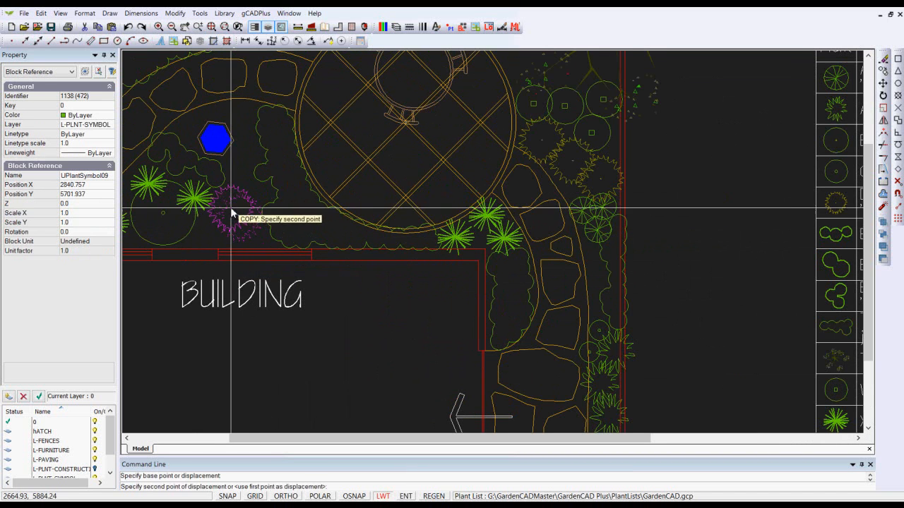
{"action": "right_click", "coordinate": [243, 119]}
{"action": "left_click", "coordinate": [265, 124]}
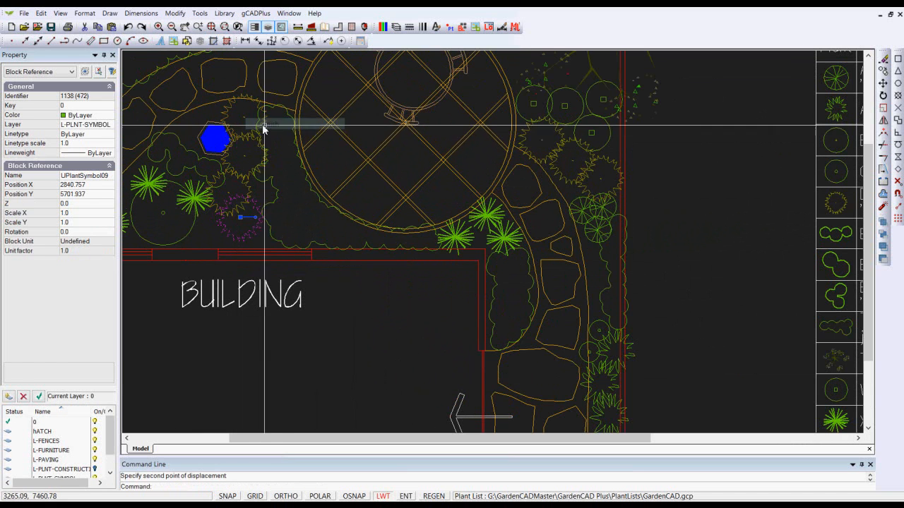
Update the plant schedule to count the added Sticky Net Bush symbols.
{"action": "scroll", "coordinate": [313, 123], "scroll_direction": "down", "scroll_amount": 2}
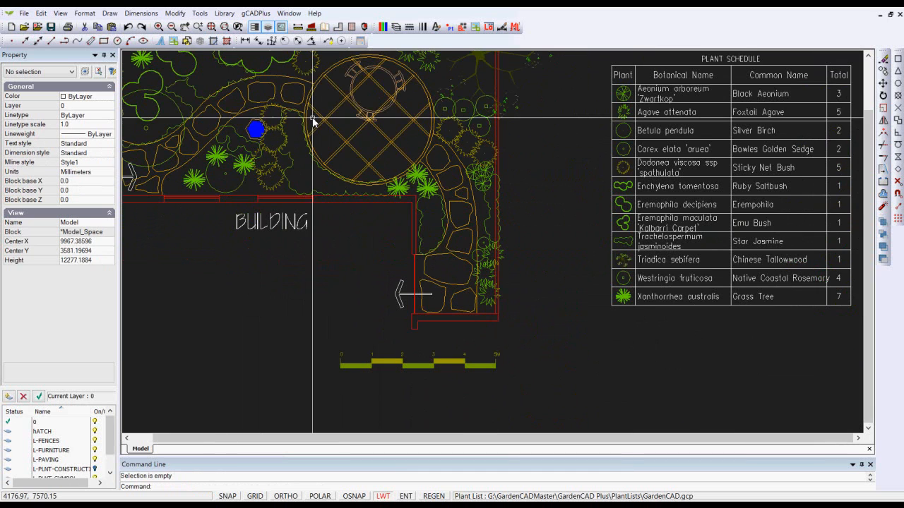
{"action": "left_click", "coordinate": [258, 14]}
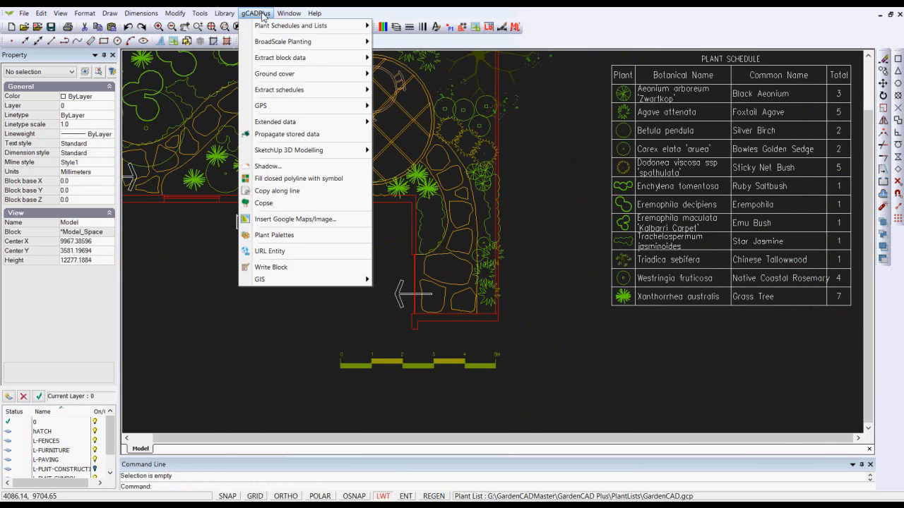
{"action": "mouse_move", "coordinate": [288, 13]}
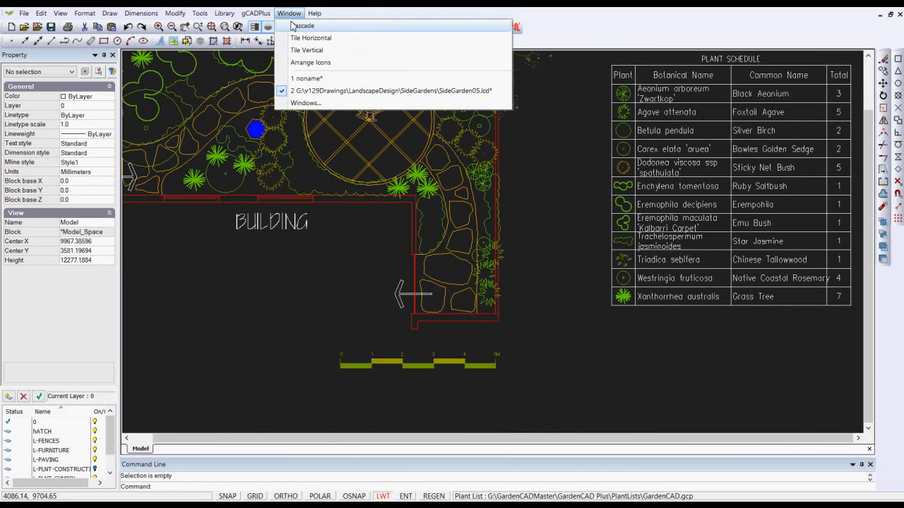
{"action": "mouse_move", "coordinate": [257, 13]}
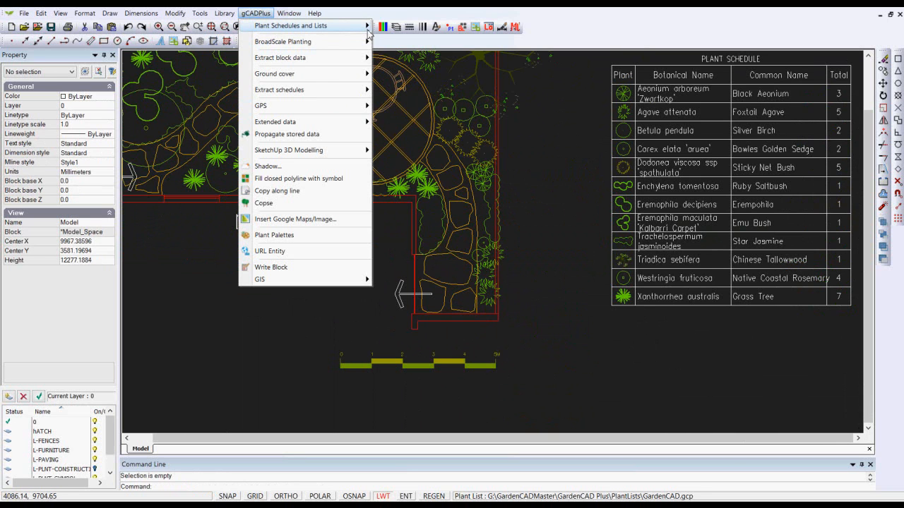
{"action": "mouse_move", "coordinate": [360, 26]}
{"action": "mouse_move", "coordinate": [492, 149]}
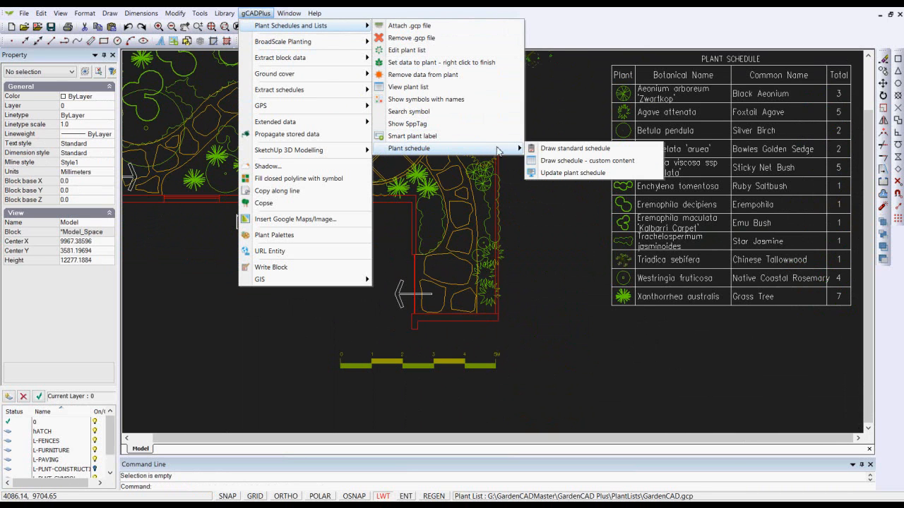
{"action": "left_click", "coordinate": [568, 173]}
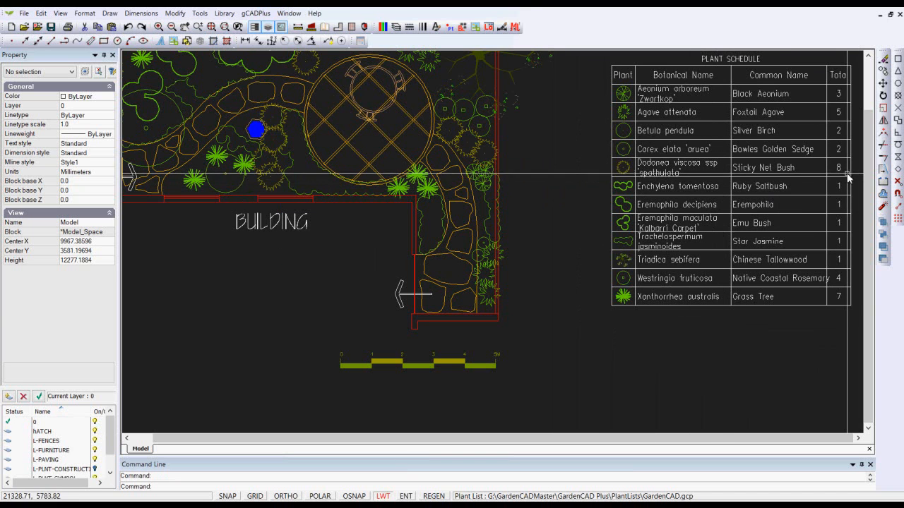
Examine the existing ground cover areas, with their number markers and plant code leaders, around the garden plan.
{"action": "scroll", "coordinate": [815, 175], "scroll_direction": "down", "scroll_amount": 1}
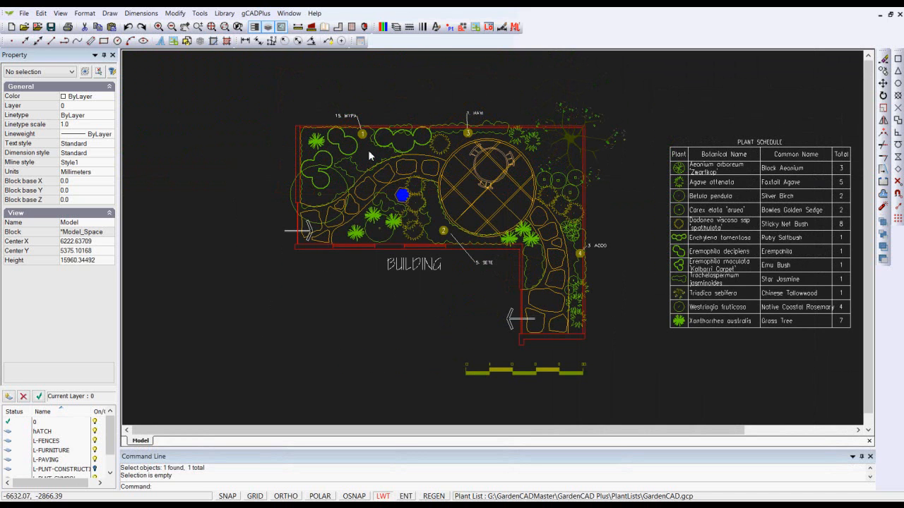
{"action": "scroll", "coordinate": [366, 147], "scroll_direction": "up", "scroll_amount": 3}
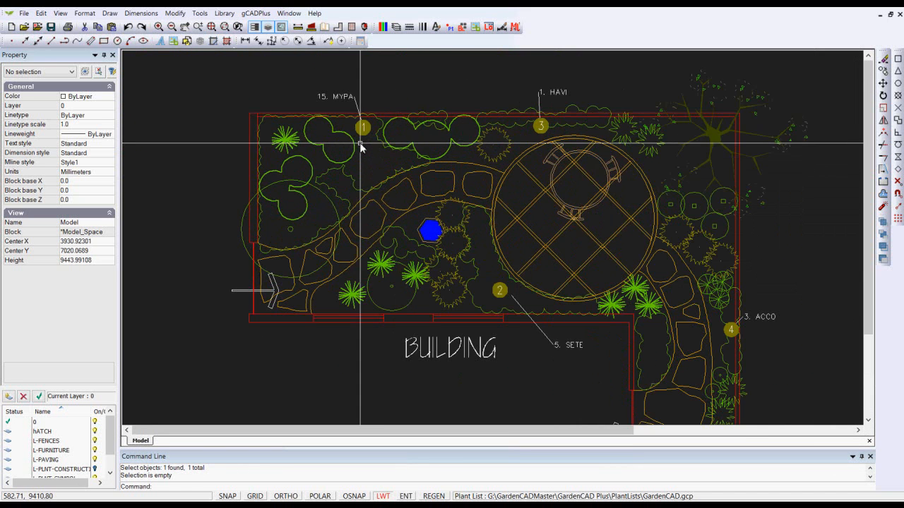
{"action": "left_click", "coordinate": [352, 167]}
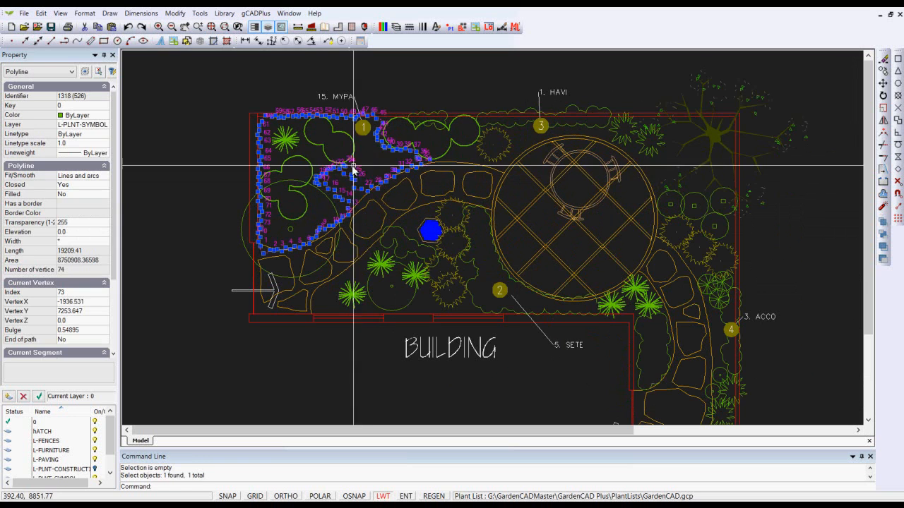
{"action": "key", "text": "Delete"}
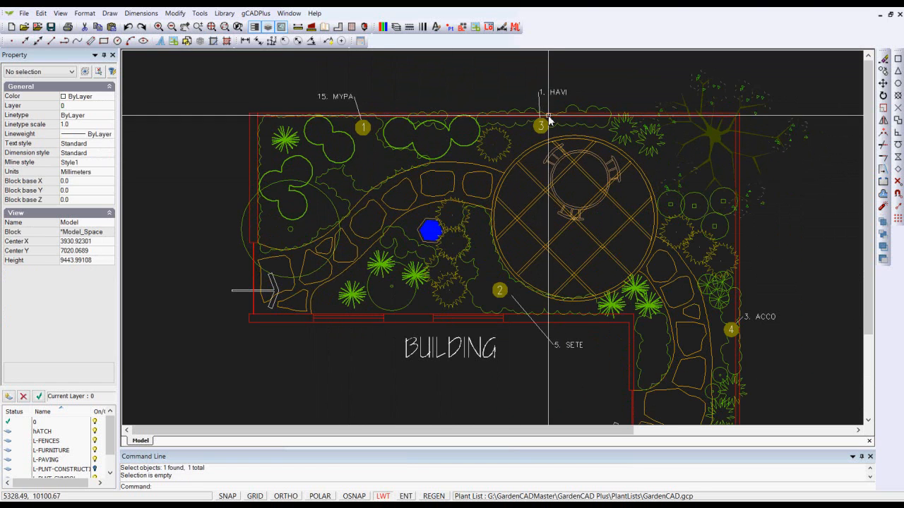
{"action": "scroll", "coordinate": [548, 120], "scroll_direction": "up", "scroll_amount": 2}
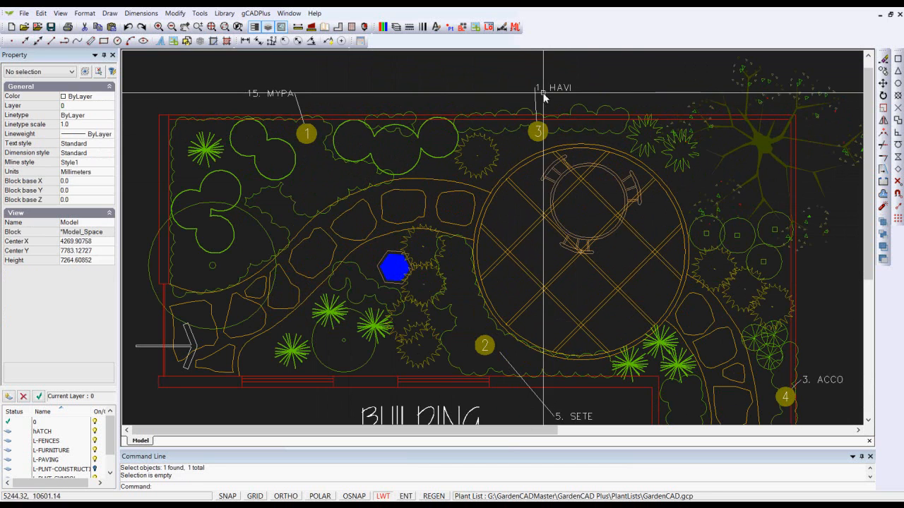
{"action": "scroll", "coordinate": [289, 141], "scroll_direction": "down", "scroll_amount": 2}
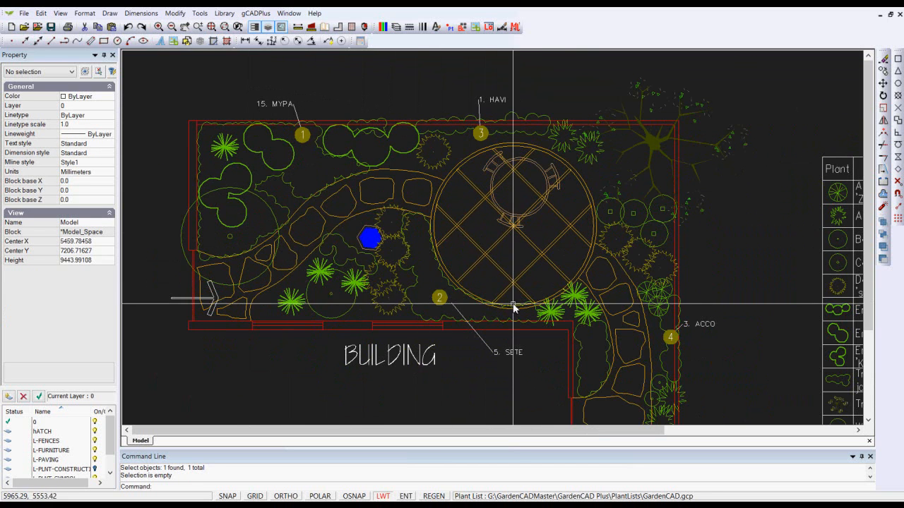
{"action": "middle_click_drag", "start_coordinate": [565, 350], "coordinate": [480, 264]}
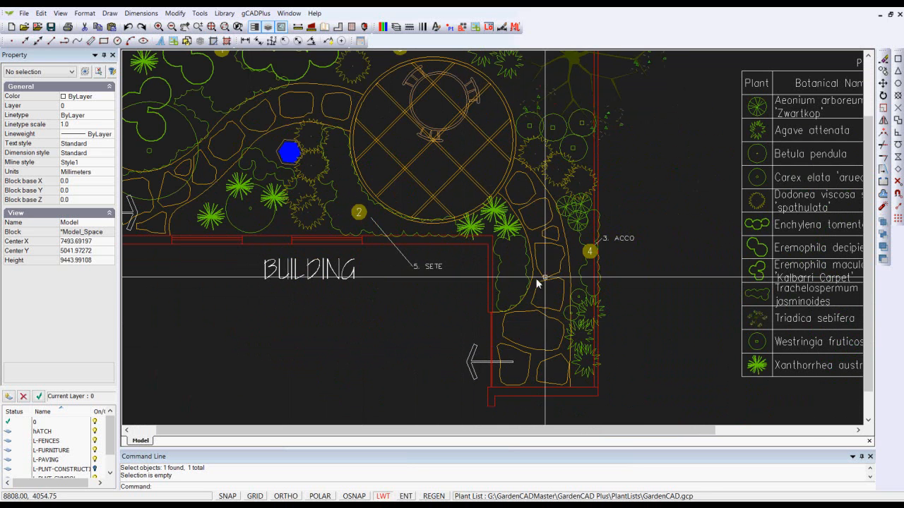
{"action": "middle_click_drag", "start_coordinate": [604, 276], "coordinate": [470, 254]}
{"action": "scroll", "coordinate": [699, 233], "scroll_direction": "down", "scroll_amount": 2}
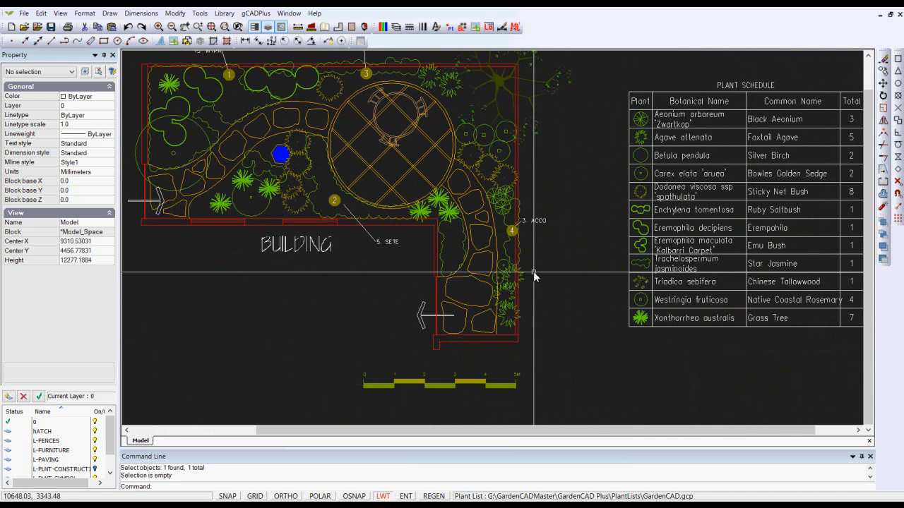
{"action": "scroll", "coordinate": [415, 268], "scroll_direction": "up", "scroll_amount": 1}
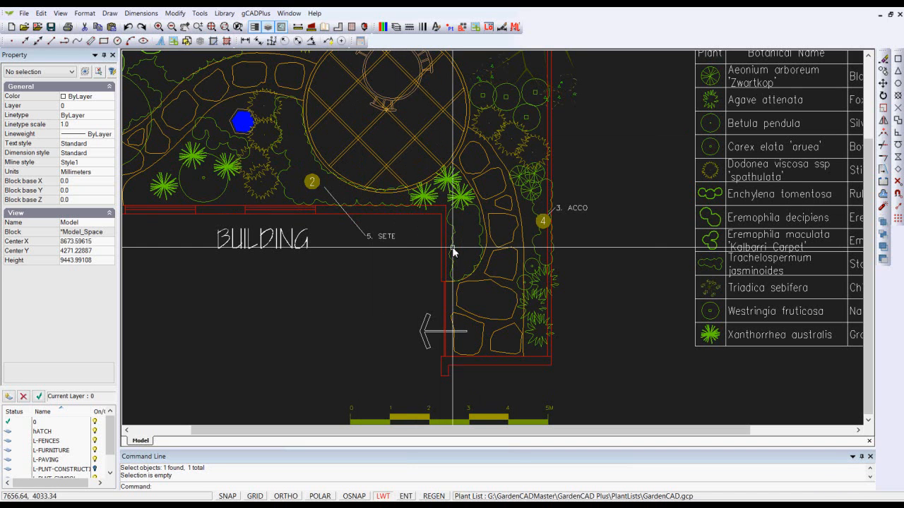
Make a ground cover of Banksia blachifolia at 250 mm spacing in the closed bed between the building wall and the stepping-stone path.
{"action": "left_click", "coordinate": [259, 15]}
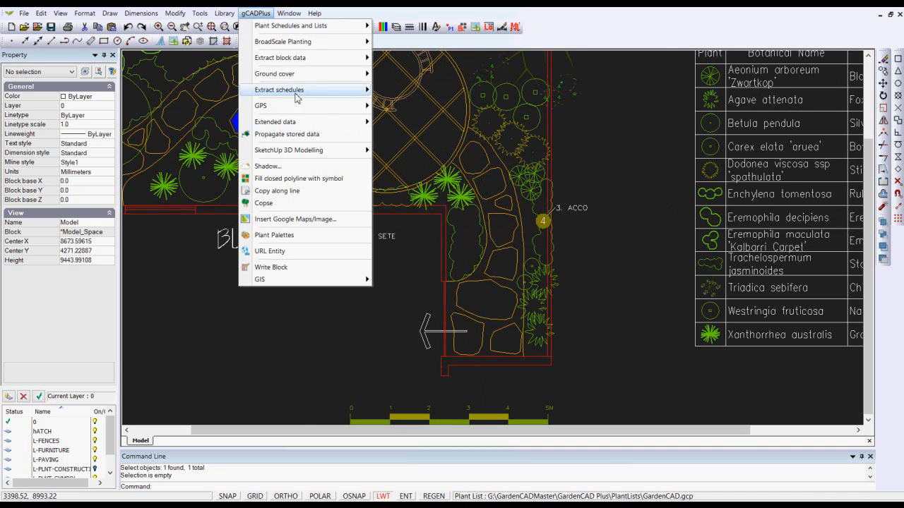
{"action": "mouse_move", "coordinate": [321, 76]}
{"action": "left_click", "coordinate": [416, 74]}
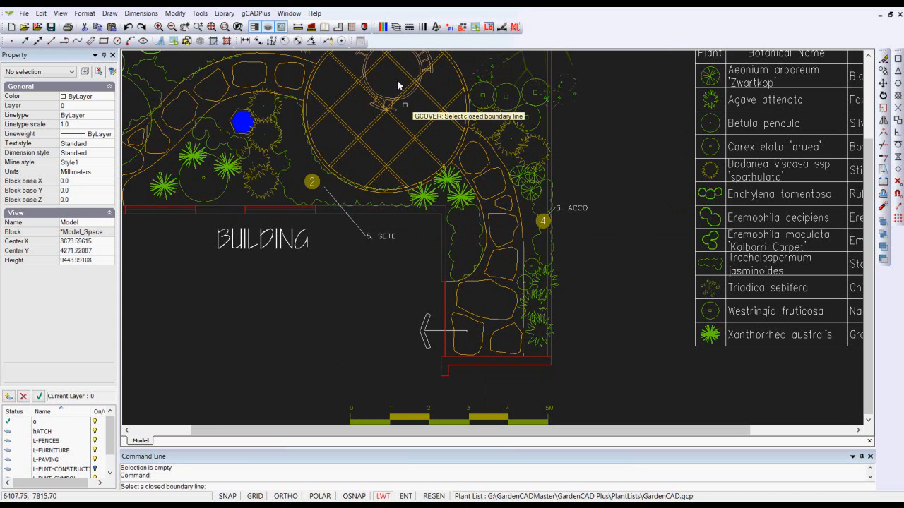
{"action": "left_click", "coordinate": [451, 256]}
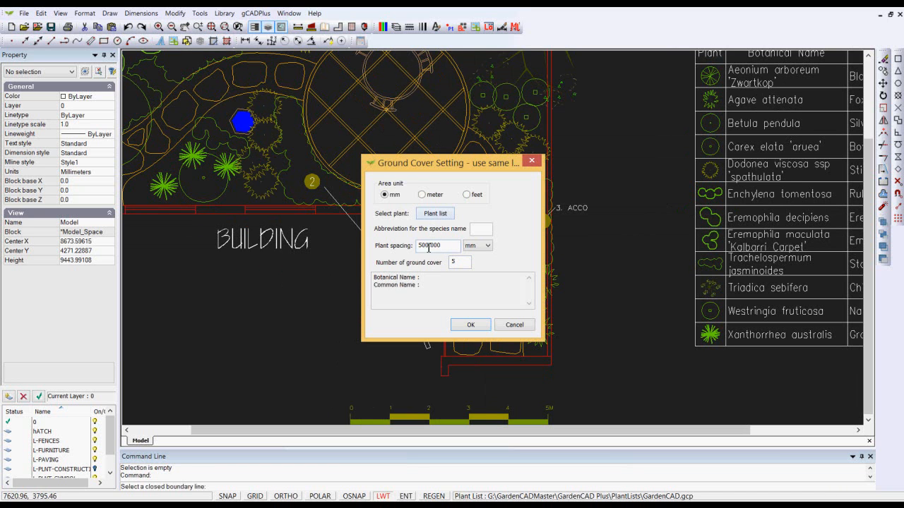
{"action": "left_click", "coordinate": [432, 213]}
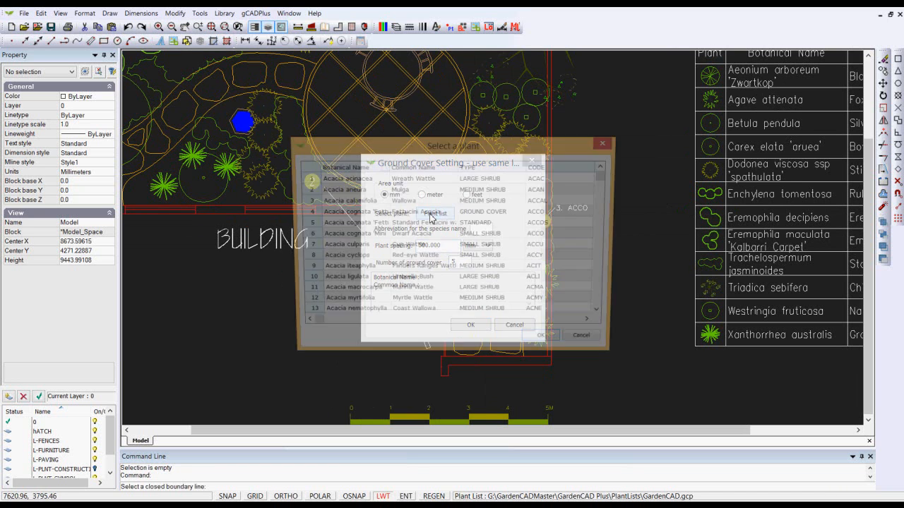
{"action": "left_click", "coordinate": [606, 302]}
{"action": "left_click", "coordinate": [605, 302]}
{"action": "left_click", "coordinate": [606, 302]}
{"action": "left_click", "coordinate": [607, 302]}
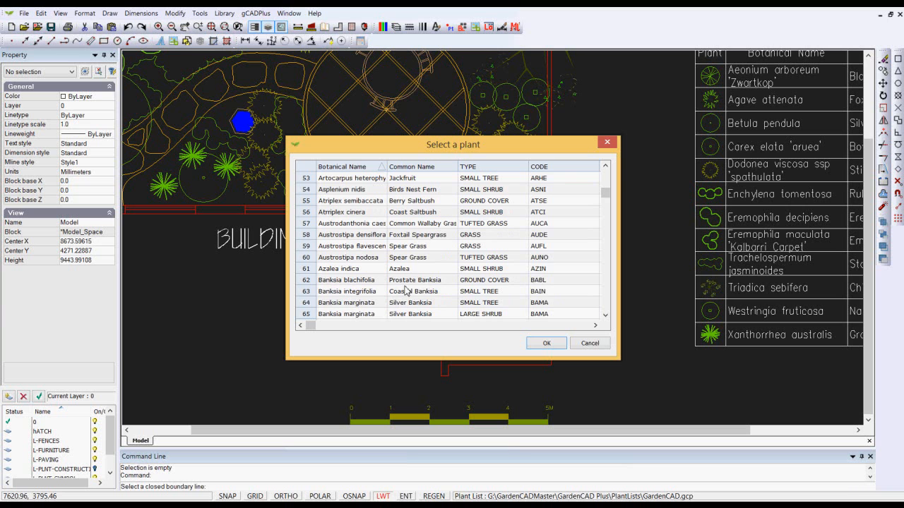
{"action": "left_click", "coordinate": [309, 281]}
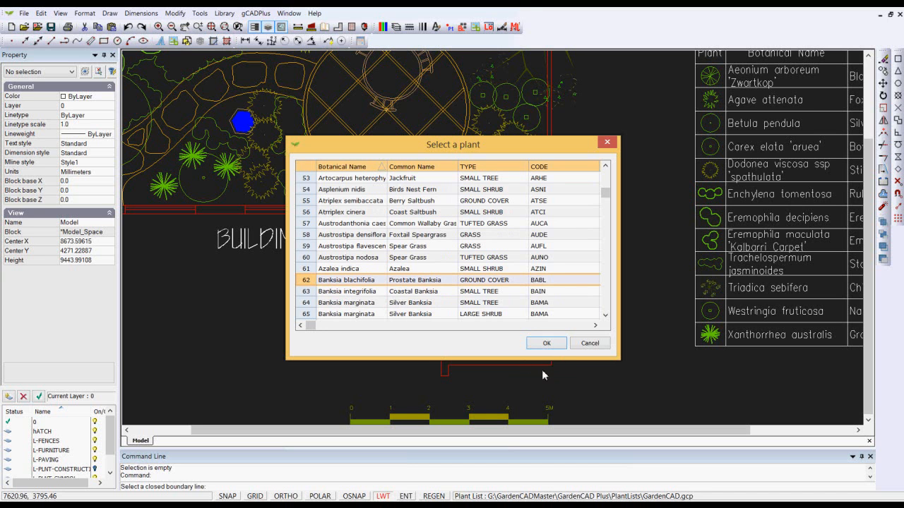
{"action": "left_click", "coordinate": [545, 344]}
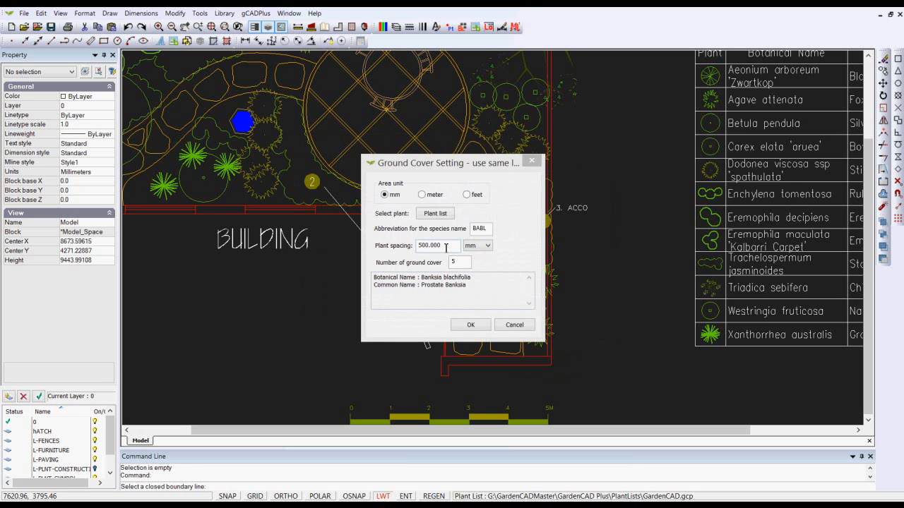
{"action": "left_click_drag", "start_coordinate": [445, 247], "coordinate": [432, 250]}
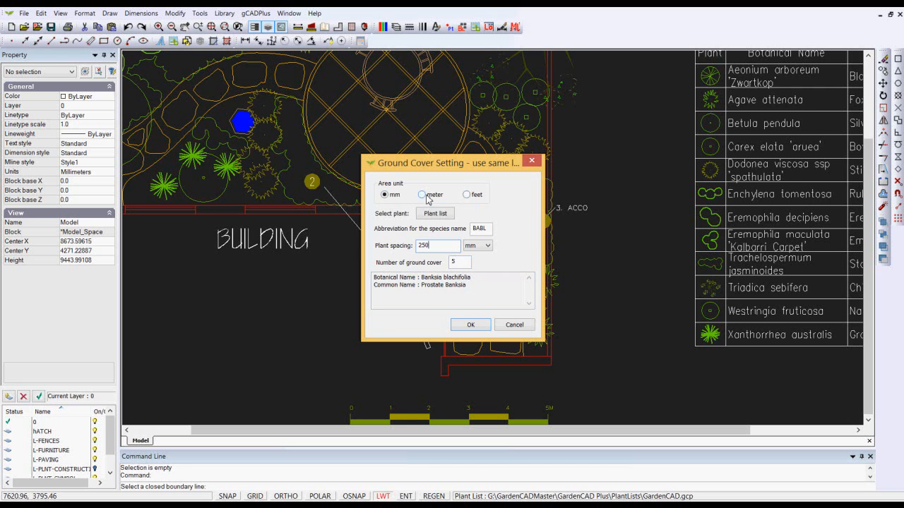
{"action": "left_click", "coordinate": [470, 325]}
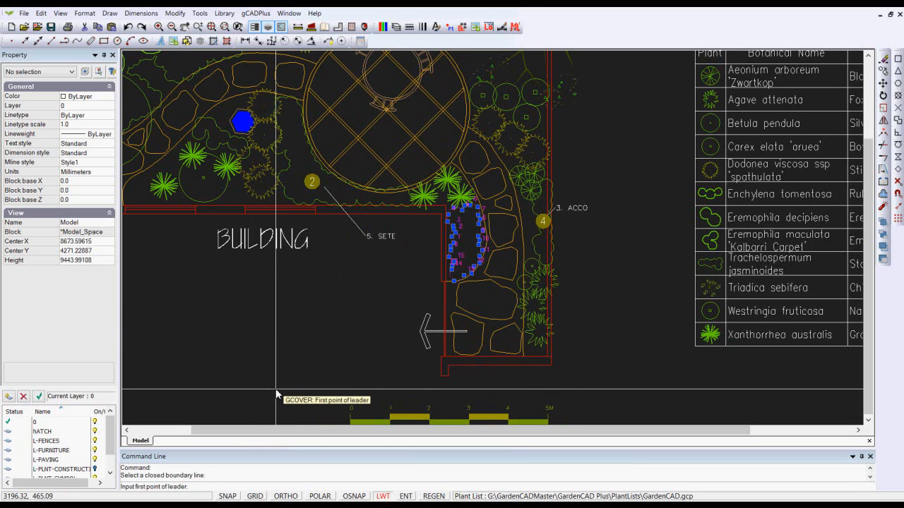
Place the Banksia ground cover's leader from inside the bed out over the building, with its number block at the leader's start.
{"action": "left_click", "coordinate": [460, 253]}
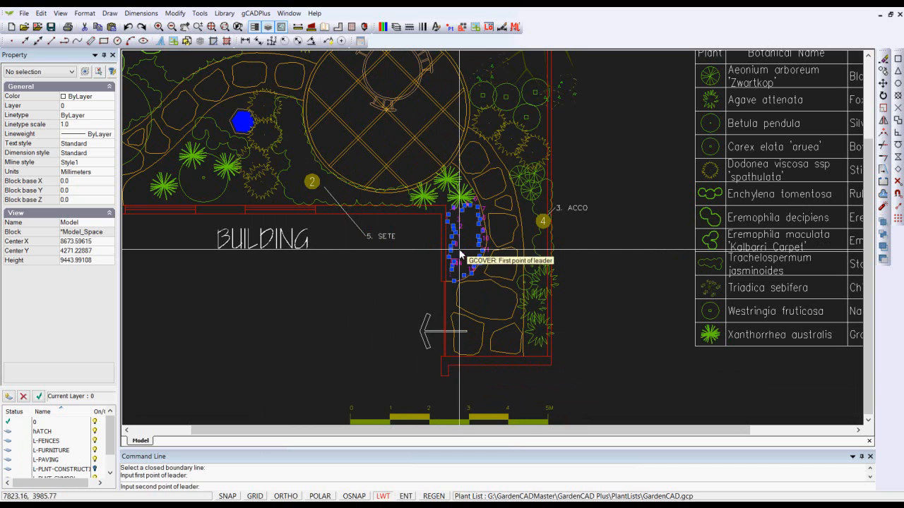
{"action": "left_click", "coordinate": [422, 270]}
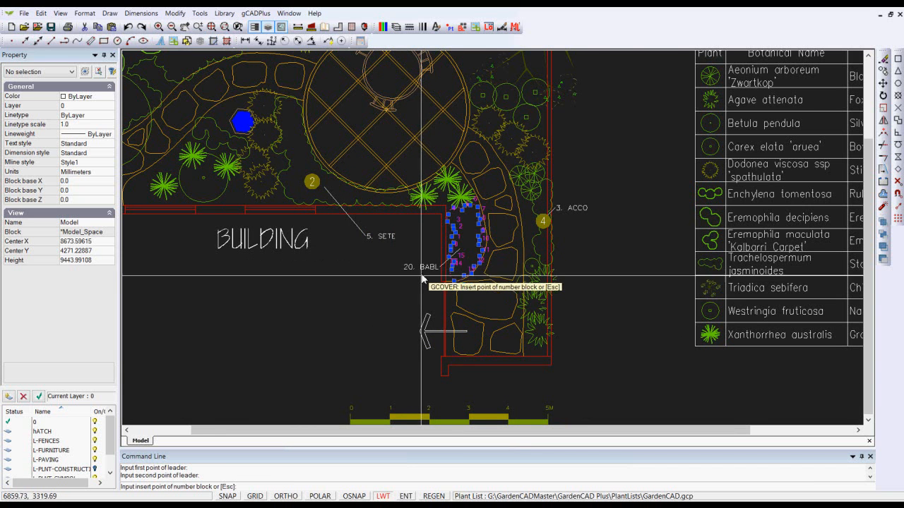
{"action": "scroll", "coordinate": [422, 276], "scroll_direction": "up", "scroll_amount": 3}
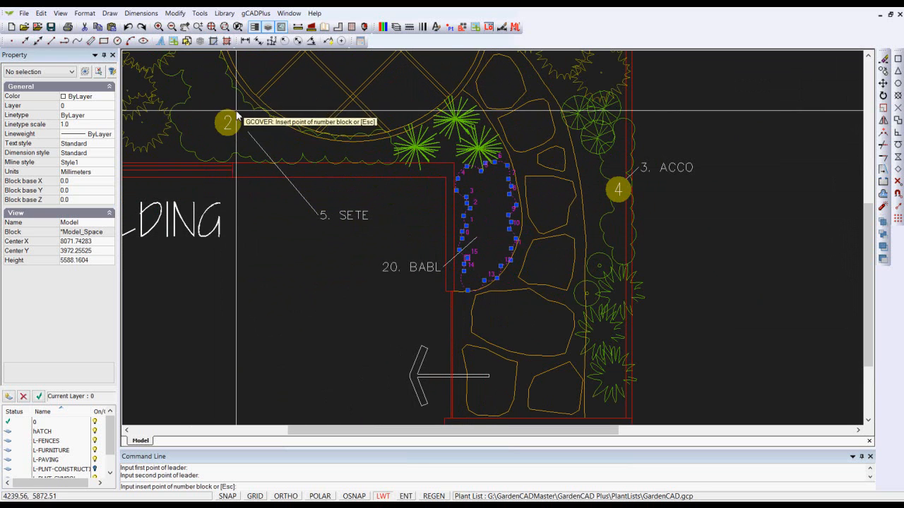
{"action": "left_click", "coordinate": [480, 233]}
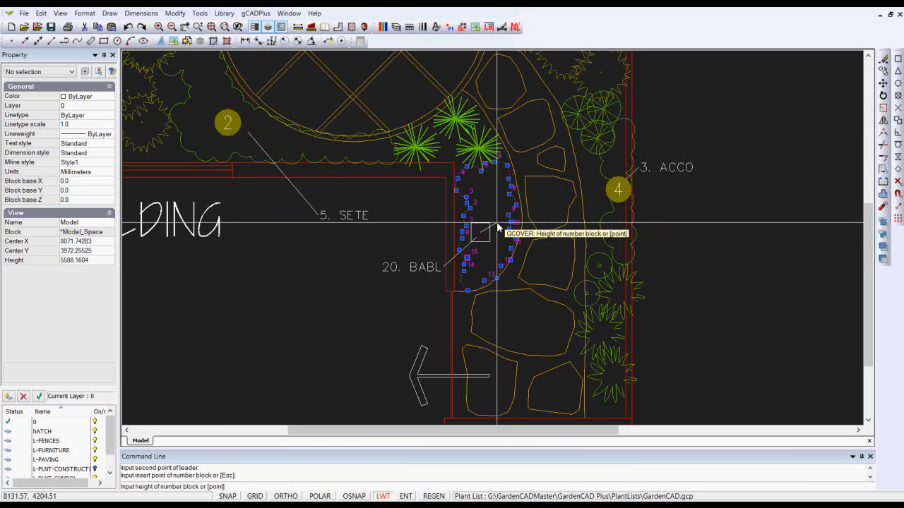
{"action": "left_click", "coordinate": [498, 223]}
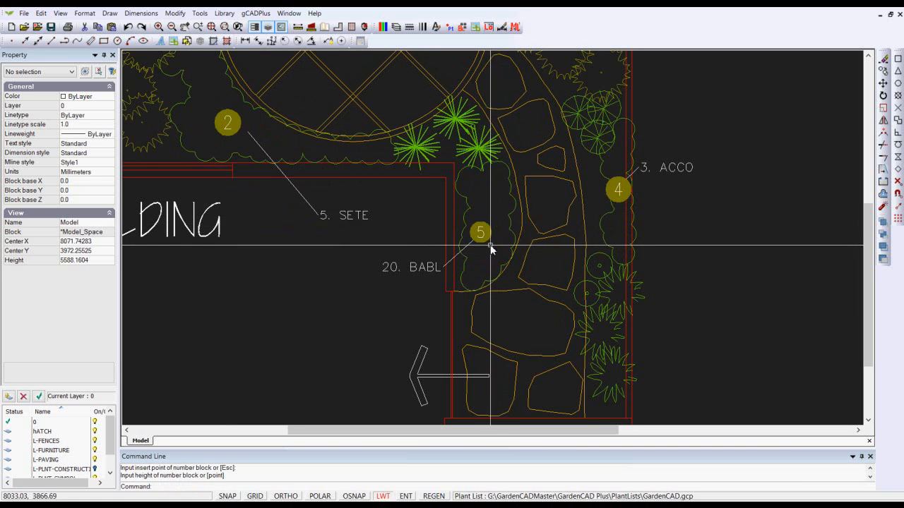
Draw a ground cover schedule corner to corner below the plant schedule, starting in line with its left edge.
{"action": "scroll", "coordinate": [480, 235], "scroll_direction": "down", "scroll_amount": 2}
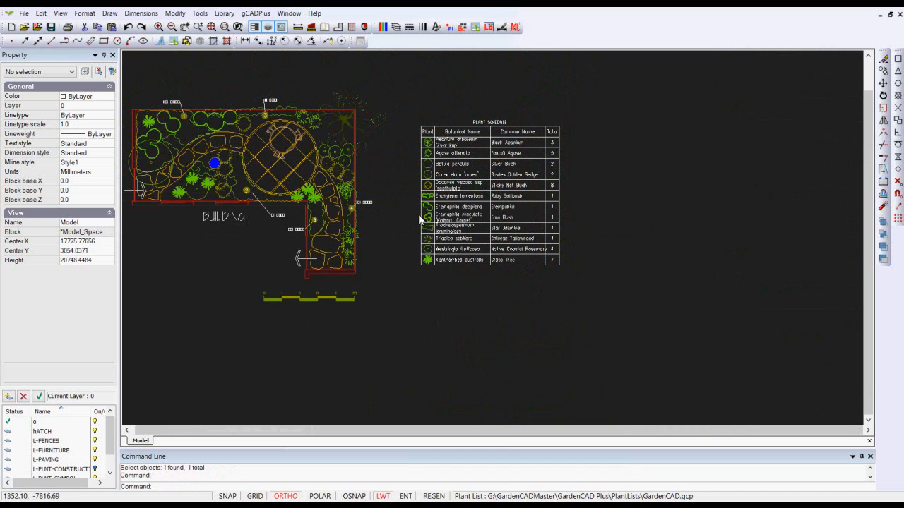
{"action": "left_click", "coordinate": [256, 14]}
{"action": "mouse_move", "coordinate": [336, 77]}
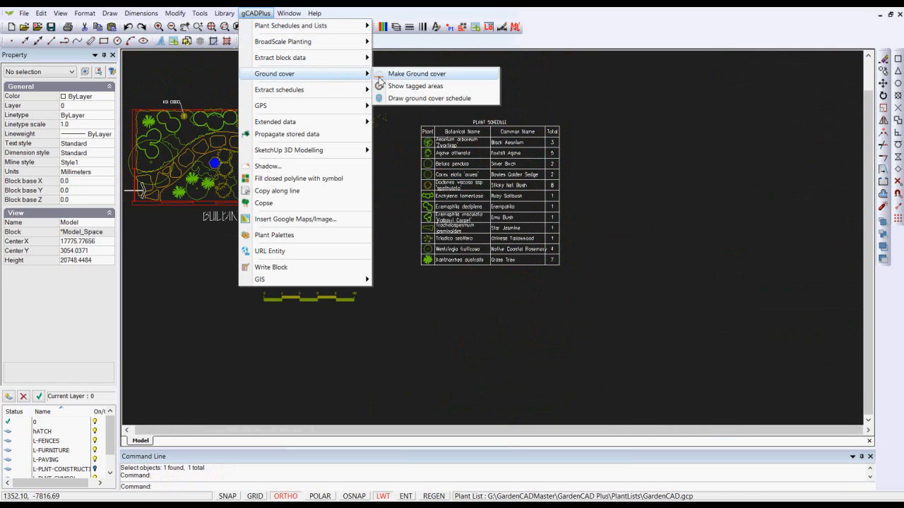
{"action": "left_click", "coordinate": [427, 99]}
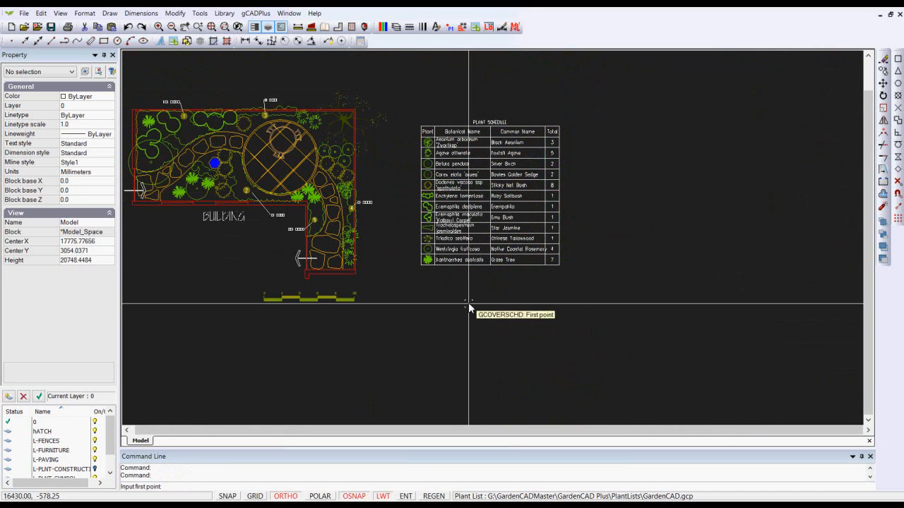
{"action": "left_click", "coordinate": [420, 290]}
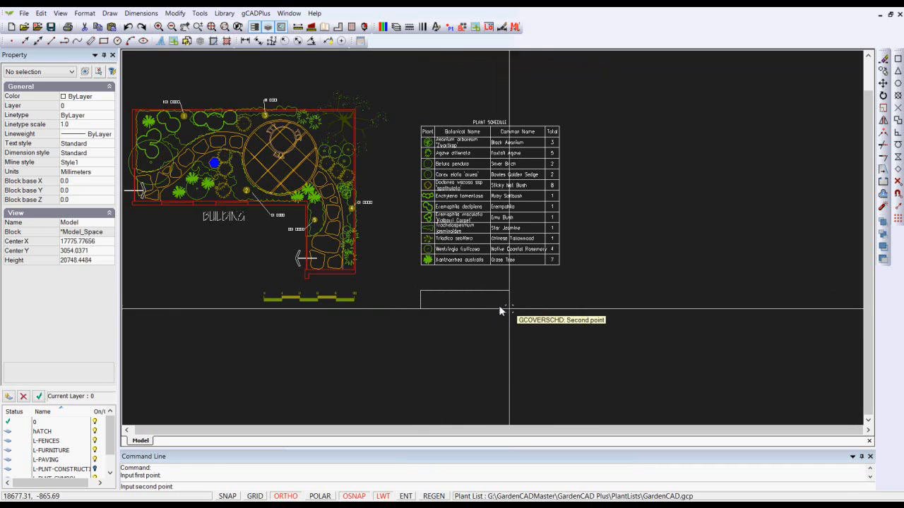
{"action": "left_click", "coordinate": [584, 356]}
Edit the ground cover schedule block, set the text height of all plant names and totals to 200, and return to the drawing.
{"action": "scroll", "coordinate": [485, 330], "scroll_direction": "up", "scroll_amount": 1}
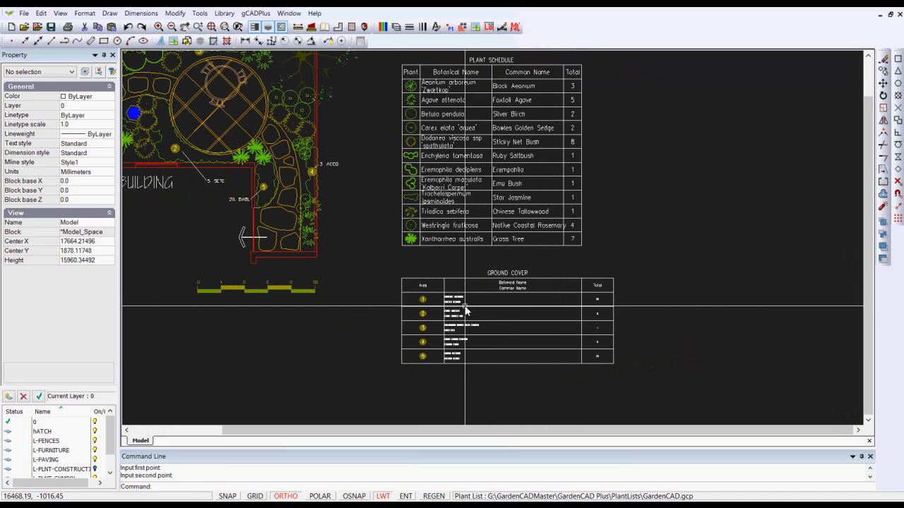
{"action": "left_click", "coordinate": [467, 308]}
{"action": "right_click", "coordinate": [466, 310]}
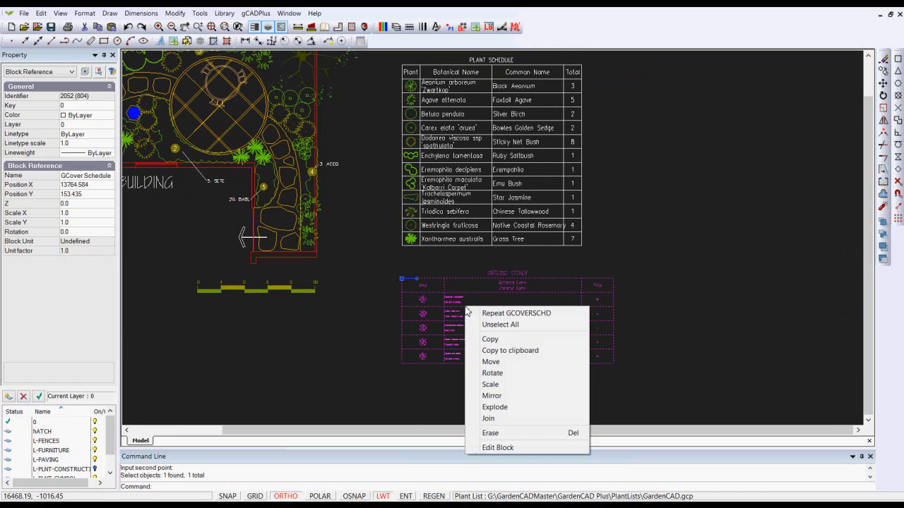
{"action": "left_click", "coordinate": [498, 448]}
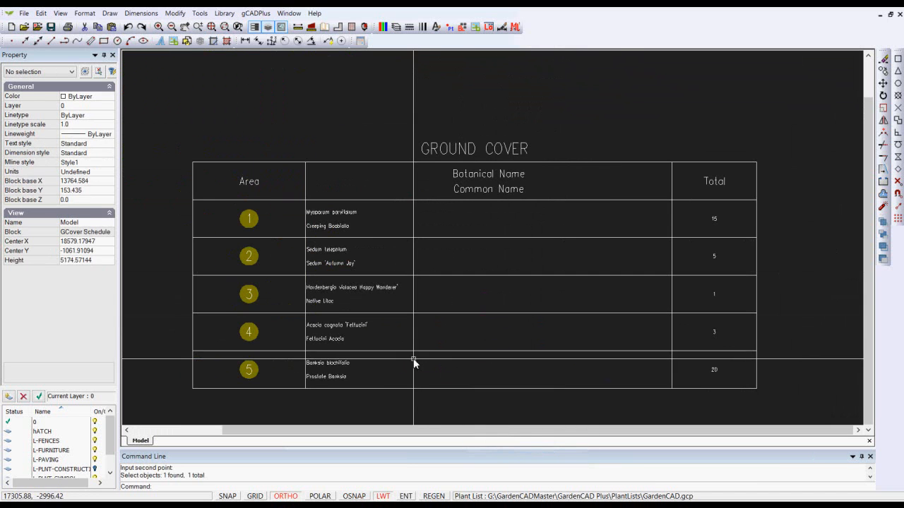
{"action": "left_click", "coordinate": [286, 205]}
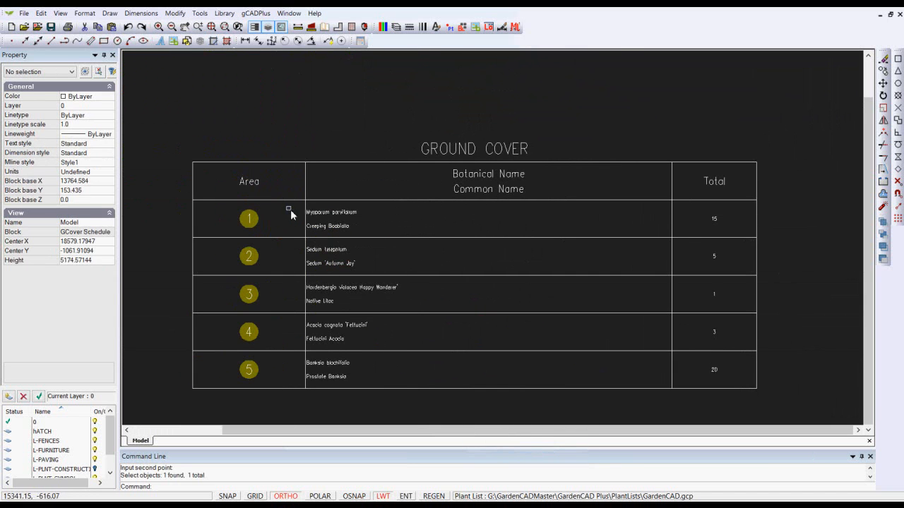
{"action": "left_click", "coordinate": [441, 385]}
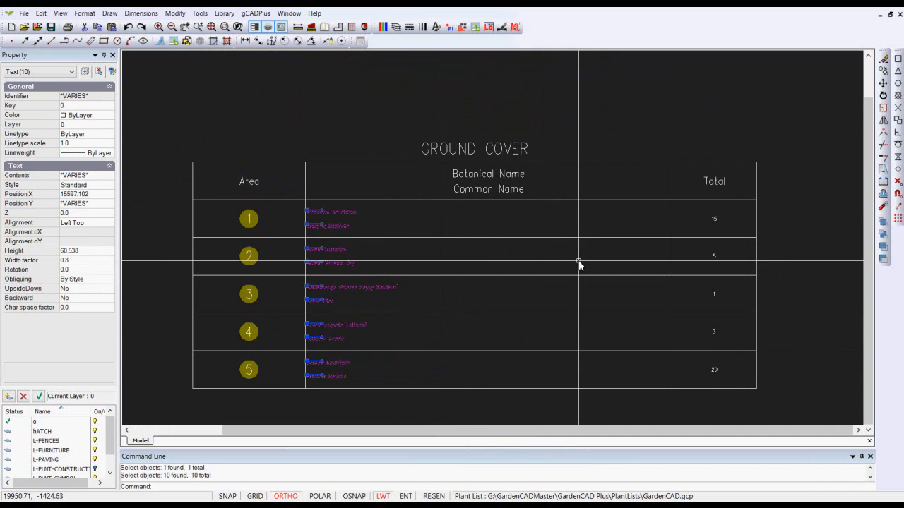
{"action": "left_click", "coordinate": [646, 211]}
{"action": "left_click", "coordinate": [752, 385]}
{"action": "left_click", "coordinate": [87, 251]}
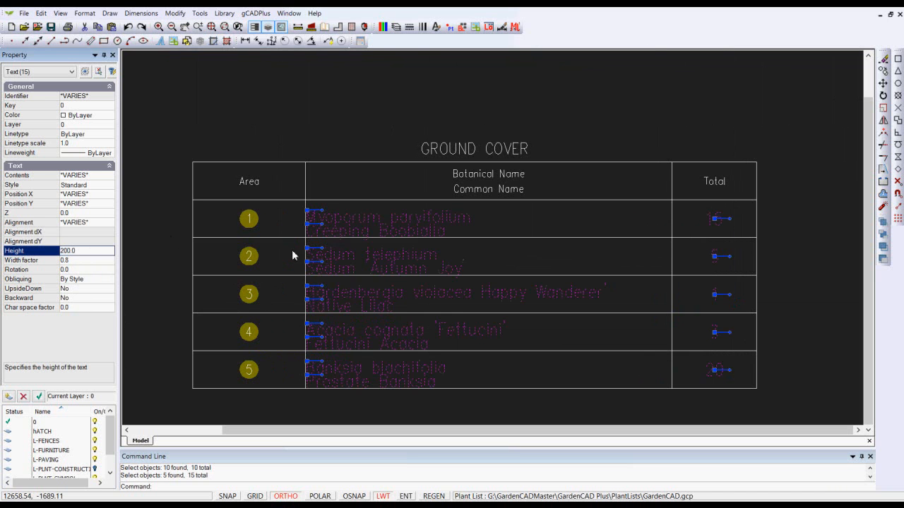
{"action": "key", "text": "Escape"}
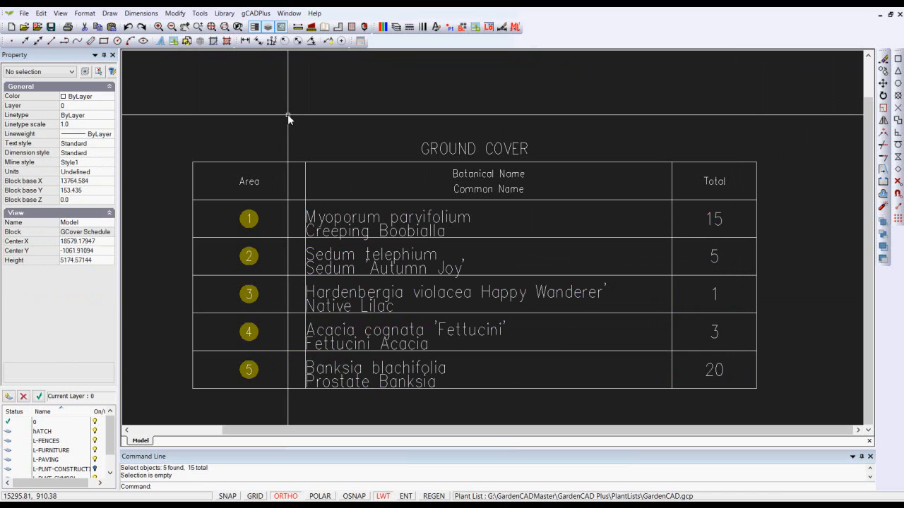
{"action": "right_click", "coordinate": [370, 113]}
{"action": "left_click", "coordinate": [387, 117]}
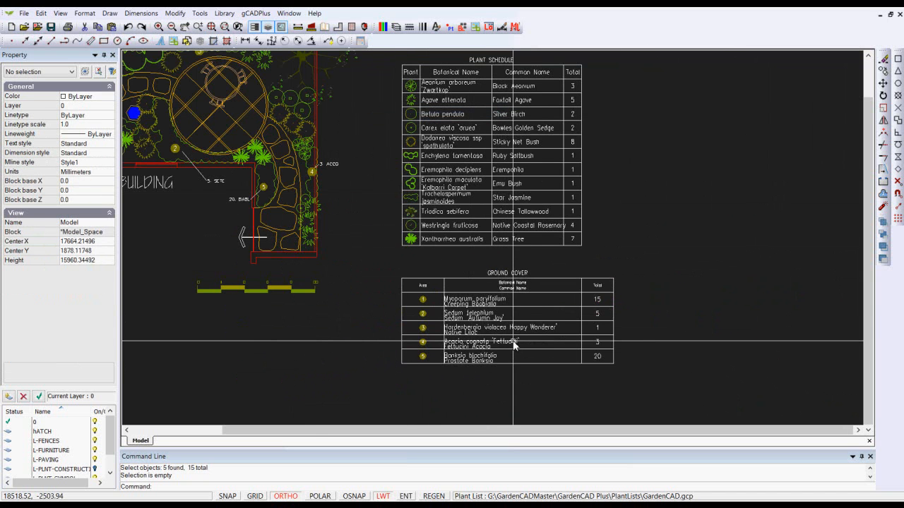
Open the ground cover schedule block for editing and move the divider before the Total column left, close to the longest plant name.
{"action": "scroll", "coordinate": [513, 343], "scroll_direction": "up", "scroll_amount": 2}
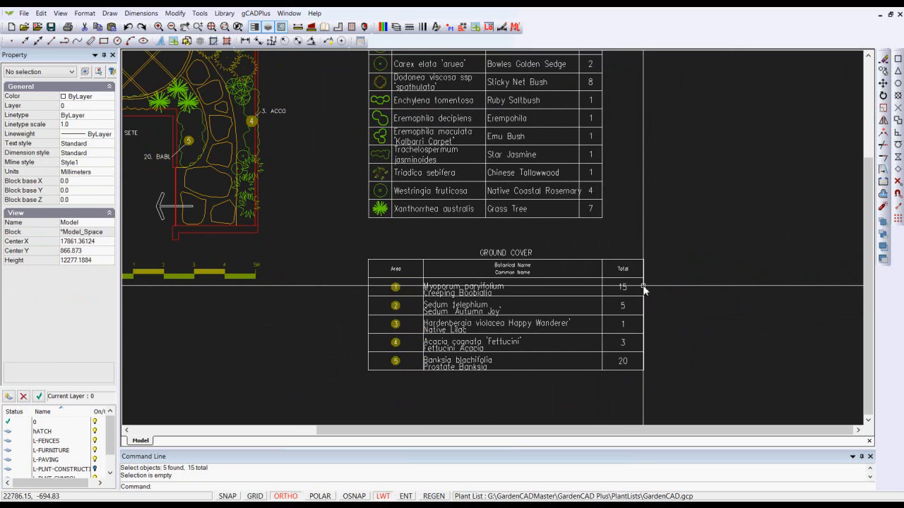
{"action": "scroll", "coordinate": [643, 288], "scroll_direction": "down", "scroll_amount": 1}
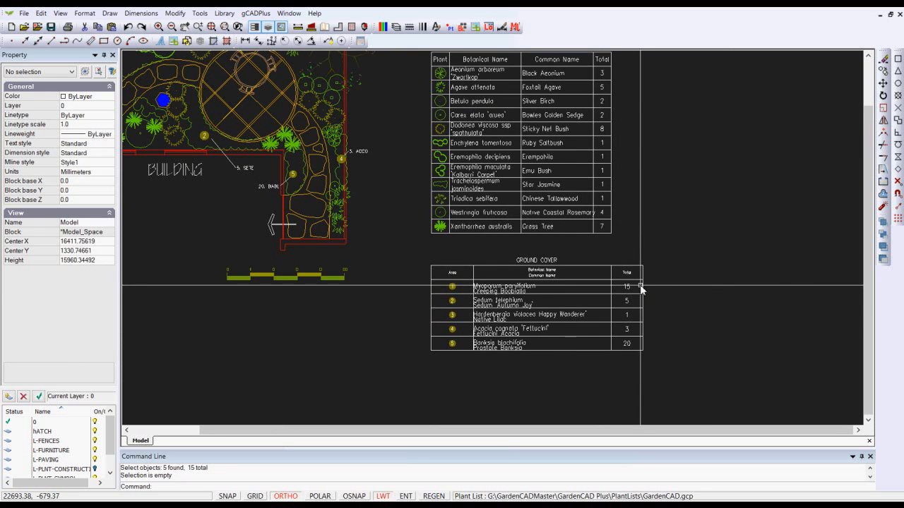
{"action": "left_click", "coordinate": [590, 300]}
{"action": "right_click", "coordinate": [589, 298]}
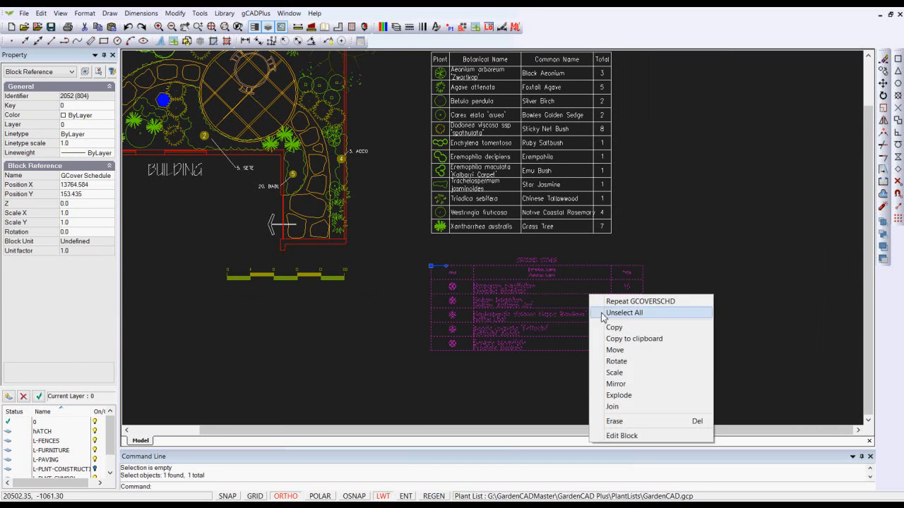
{"action": "left_click", "coordinate": [626, 434]}
{"action": "scroll", "coordinate": [645, 326], "scroll_direction": "down", "scroll_amount": 2}
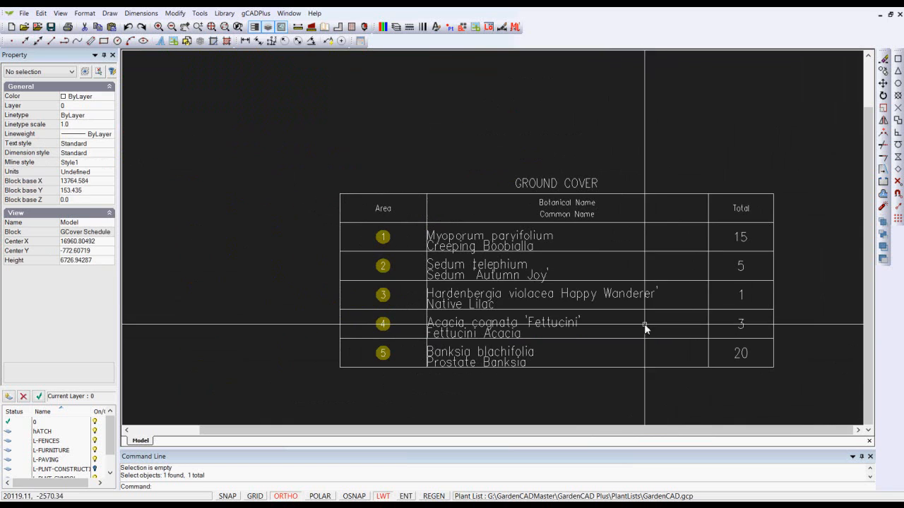
{"action": "left_click", "coordinate": [708, 277]}
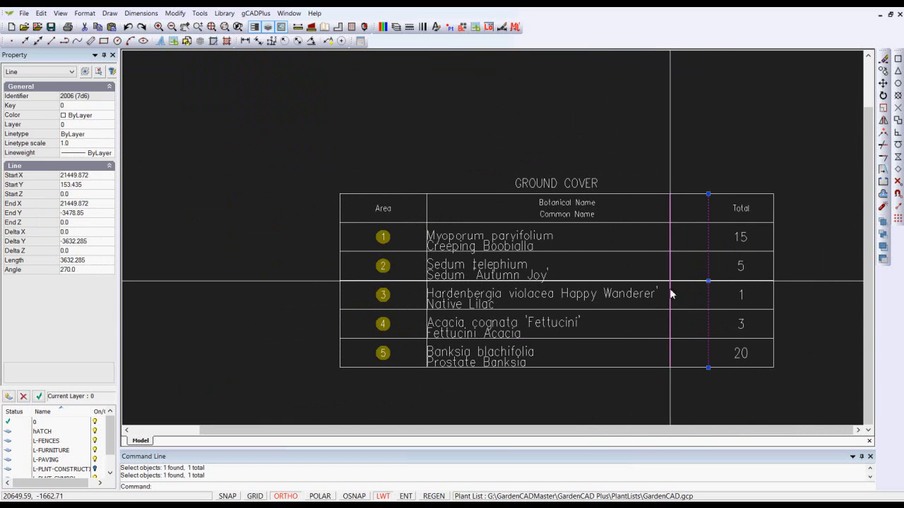
{"action": "left_click", "coordinate": [672, 286]}
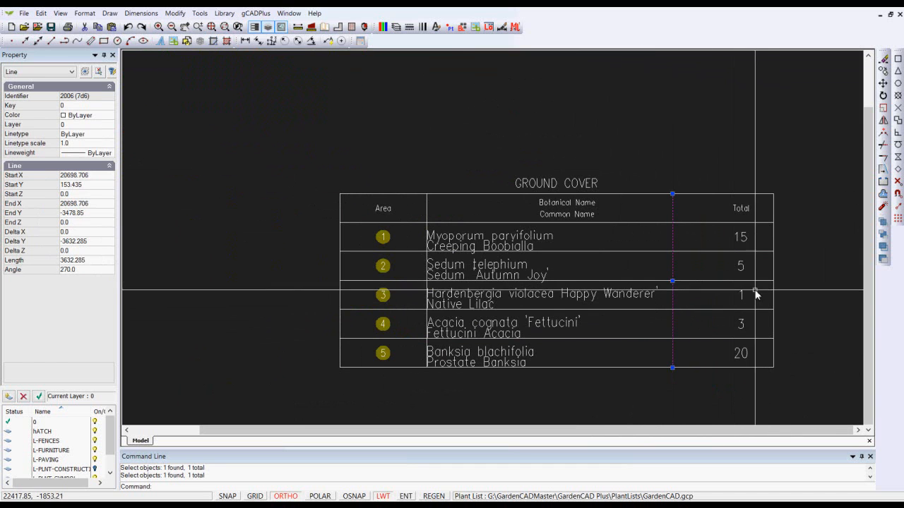
{"action": "key", "text": "Escape"}
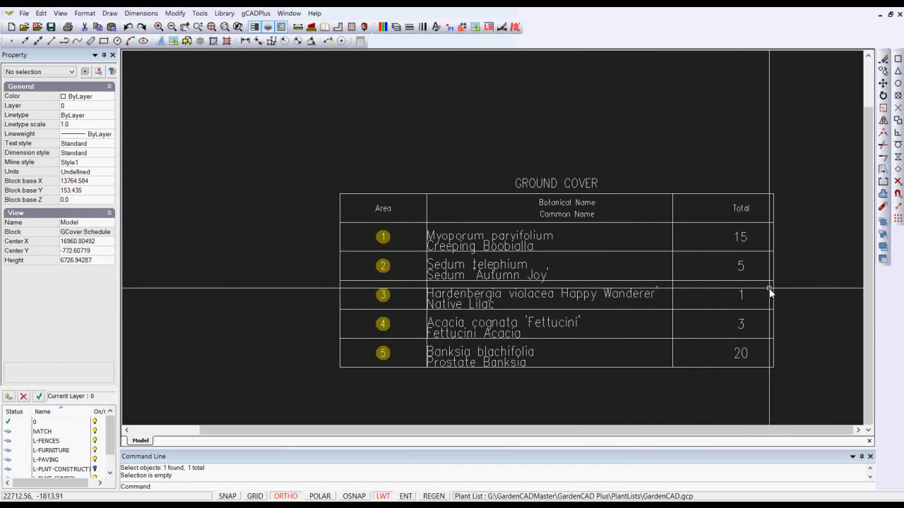
Move the Total heading and all five total values horizontally left, just beyond the shifted column divider.
{"action": "left_click_drag", "start_coordinate": [714, 169], "coordinate": [748, 324]}
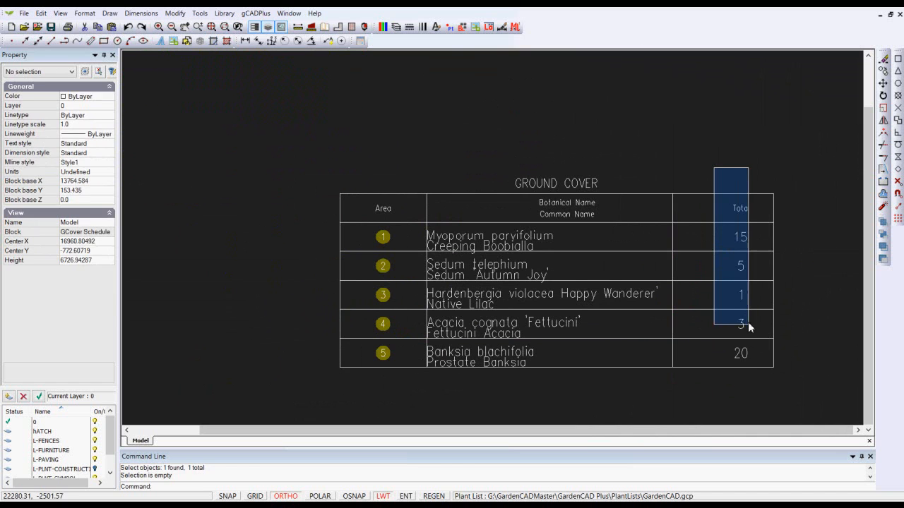
{"action": "left_click_drag", "start_coordinate": [757, 378], "coordinate": [758, 378]}
{"action": "right_click", "coordinate": [757, 378]}
{"action": "left_click", "coordinate": [777, 284]}
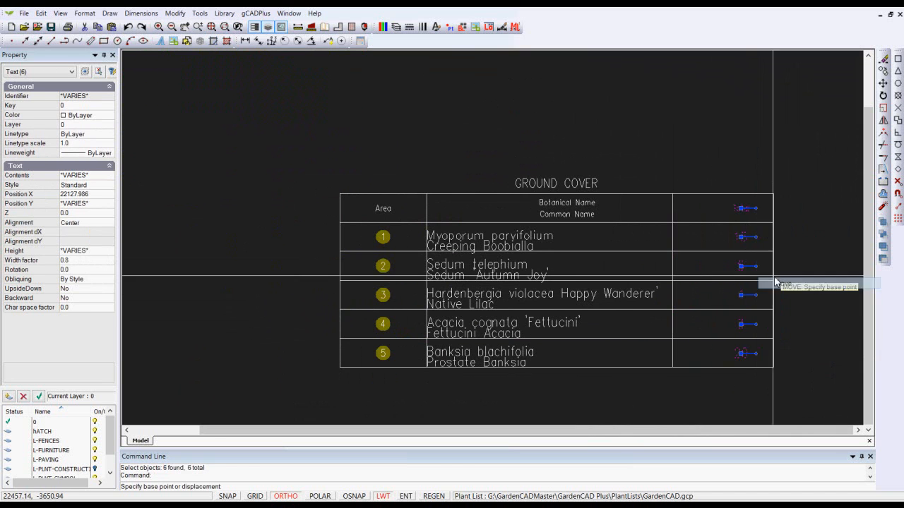
{"action": "left_click", "coordinate": [741, 271]}
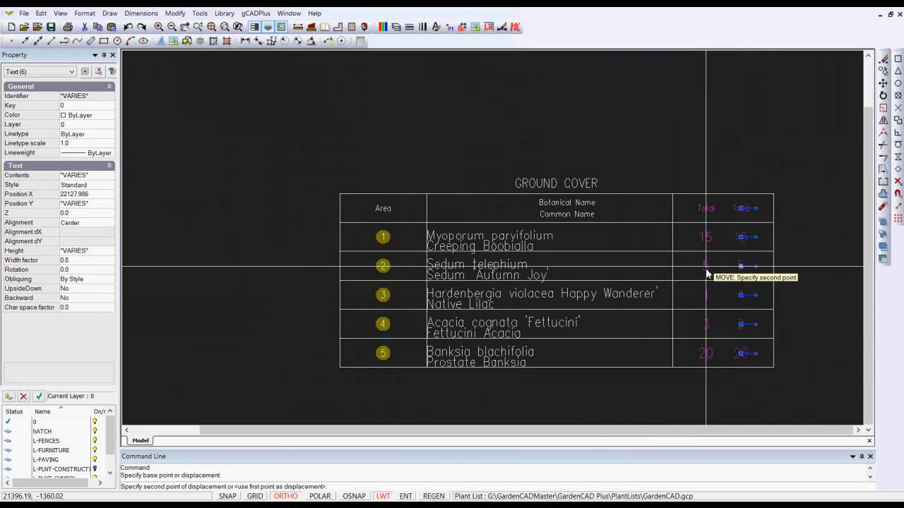
{"action": "left_click", "coordinate": [701, 274]}
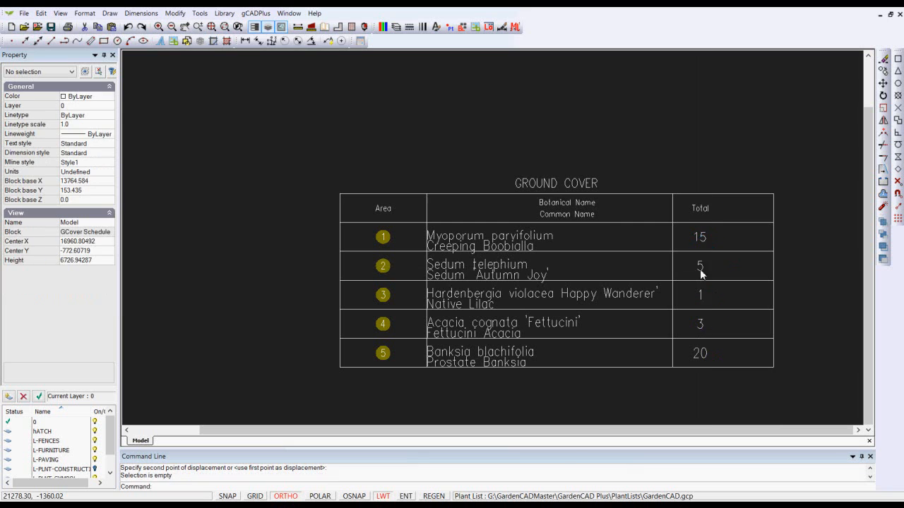
Explode the schedule's outer rectangle to a polyline and again into separate lines.
{"action": "left_click", "coordinate": [775, 279]}
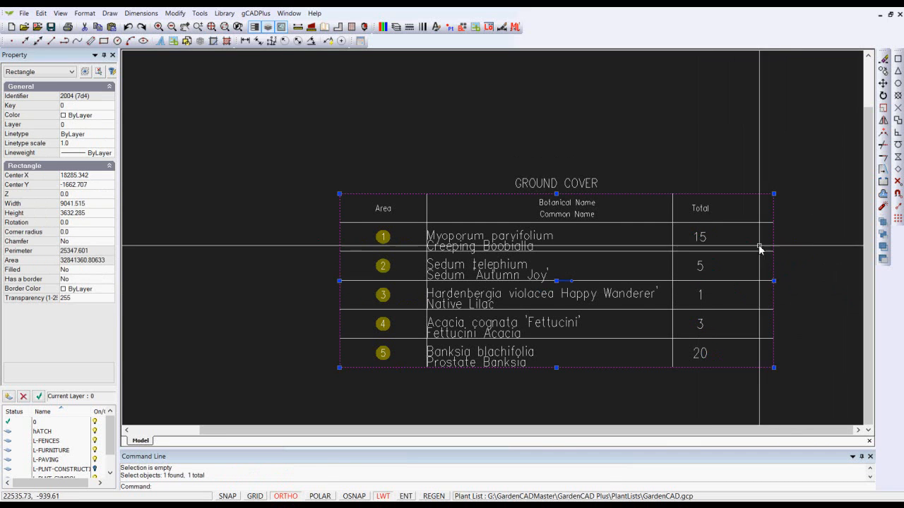
{"action": "right_click", "coordinate": [791, 283]}
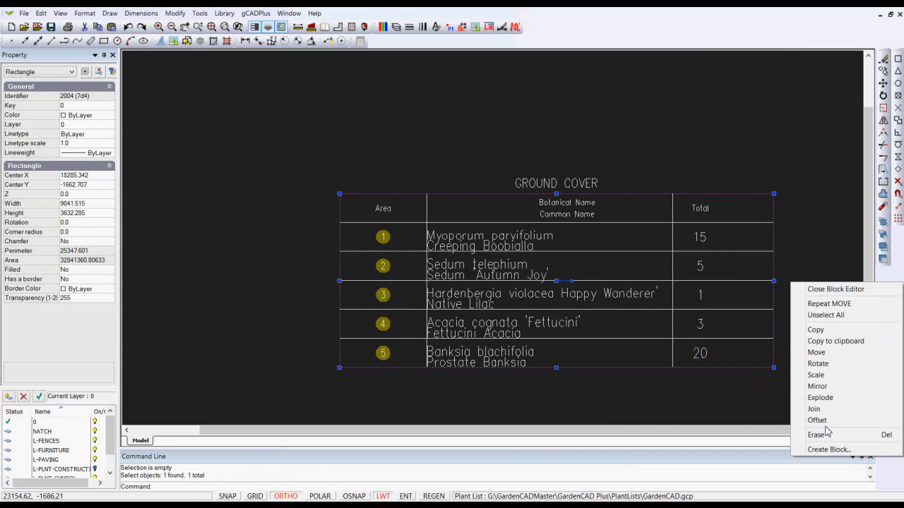
{"action": "left_click", "coordinate": [823, 401]}
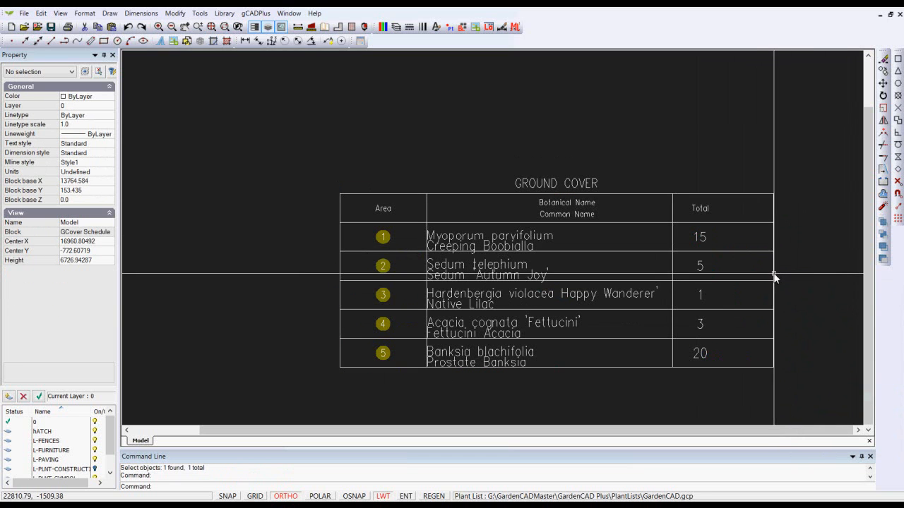
{"action": "left_click", "coordinate": [774, 295]}
{"action": "right_click", "coordinate": [797, 300]}
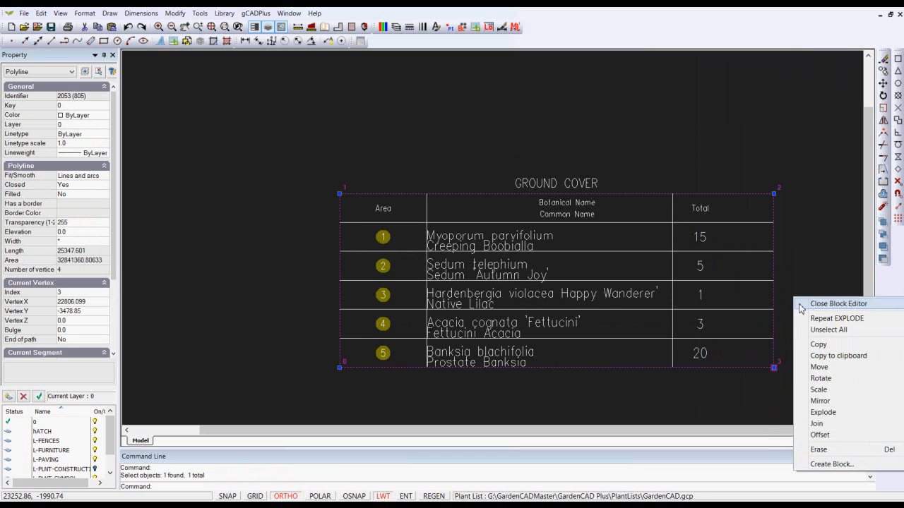
{"action": "left_click", "coordinate": [836, 412]}
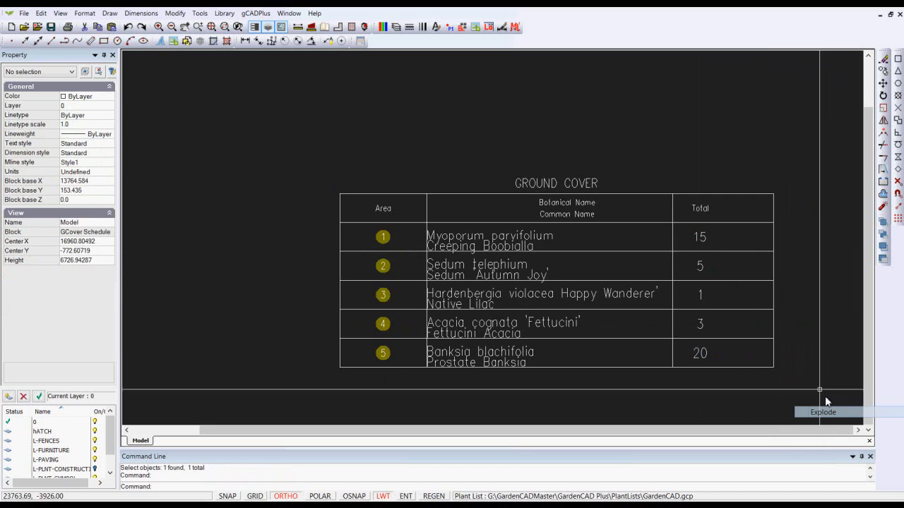
Move the schedule's right border line left so the Total column closes in around its values.
{"action": "left_click", "coordinate": [776, 293]}
{"action": "left_click", "coordinate": [774, 281]}
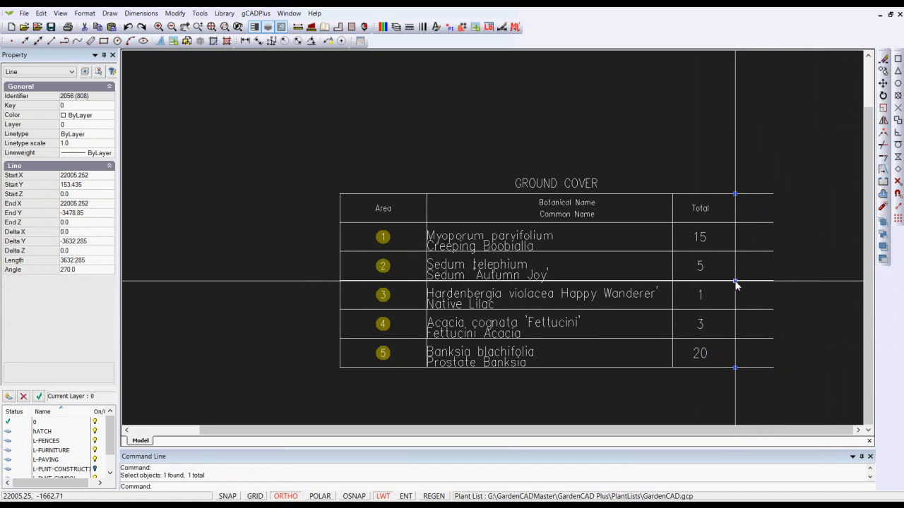
{"action": "key", "text": "Escape"}
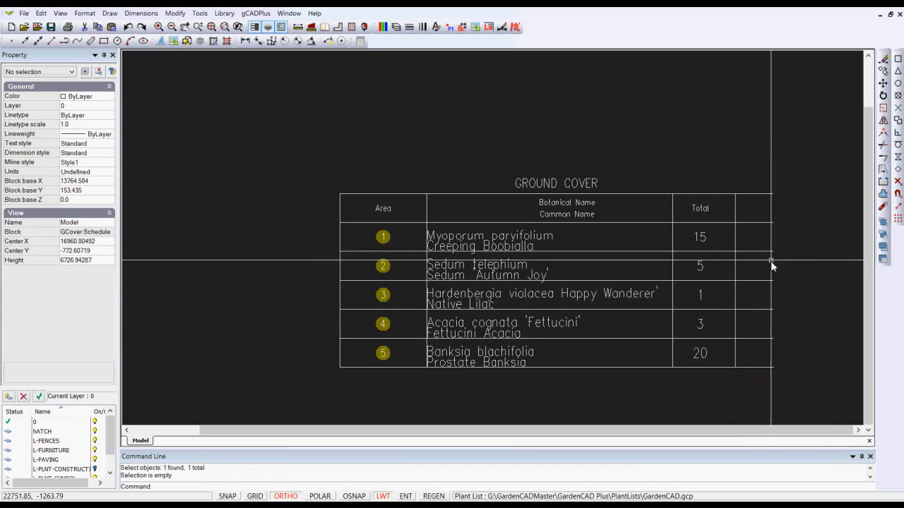
Trim the horizontal table lines that overhang the right border, using that border as the cutting edge, and close the block editor.
{"action": "left_click", "coordinate": [176, 14]}
{"action": "left_click", "coordinate": [187, 131]}
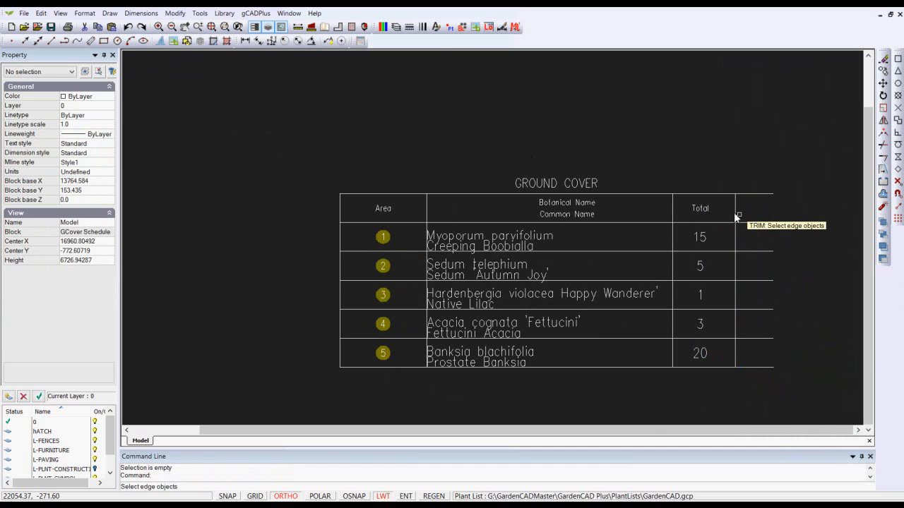
{"action": "key", "text": "Return"}
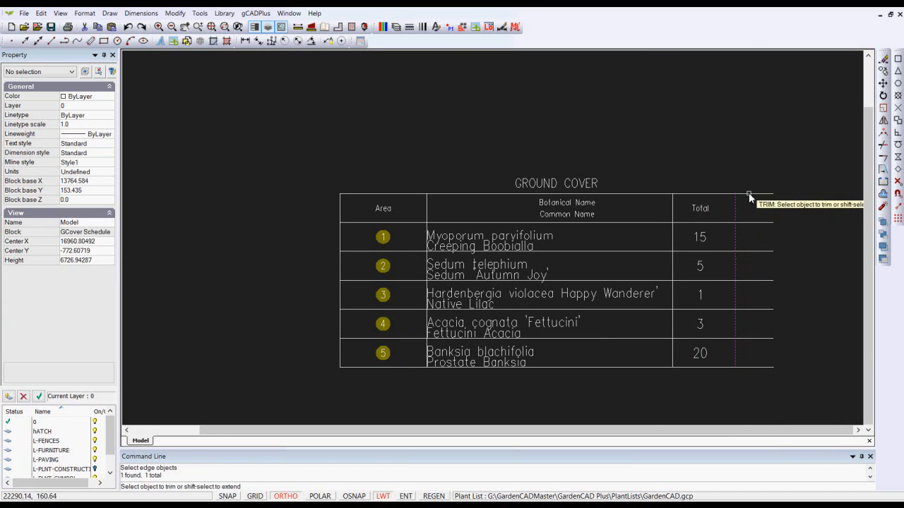
{"action": "left_click", "coordinate": [755, 251]}
{"action": "left_click", "coordinate": [755, 281]}
{"action": "left_click", "coordinate": [757, 309]}
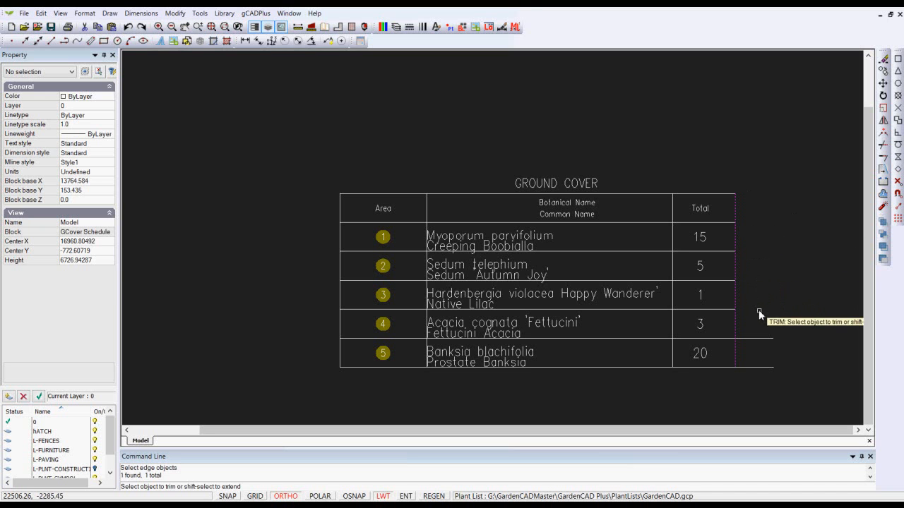
{"action": "left_click", "coordinate": [763, 338]}
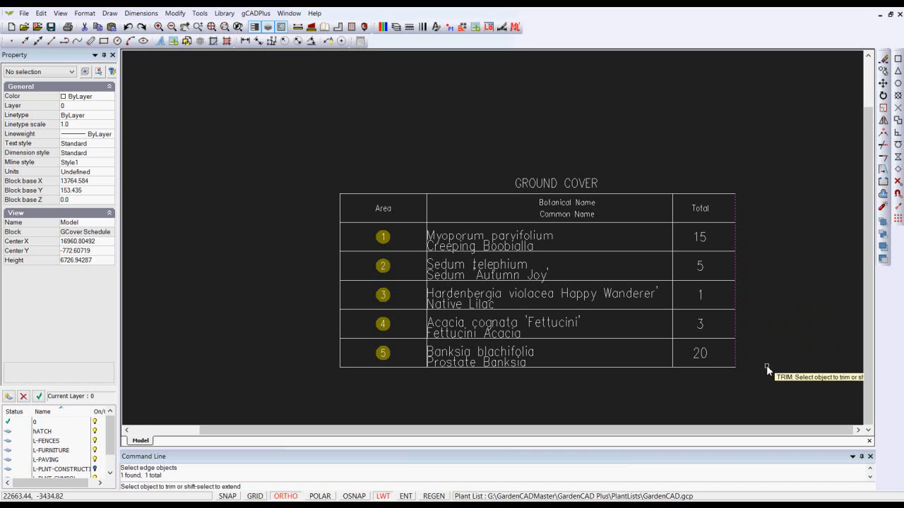
{"action": "key", "text": "Return"}
{"action": "right_click", "coordinate": [572, 121]}
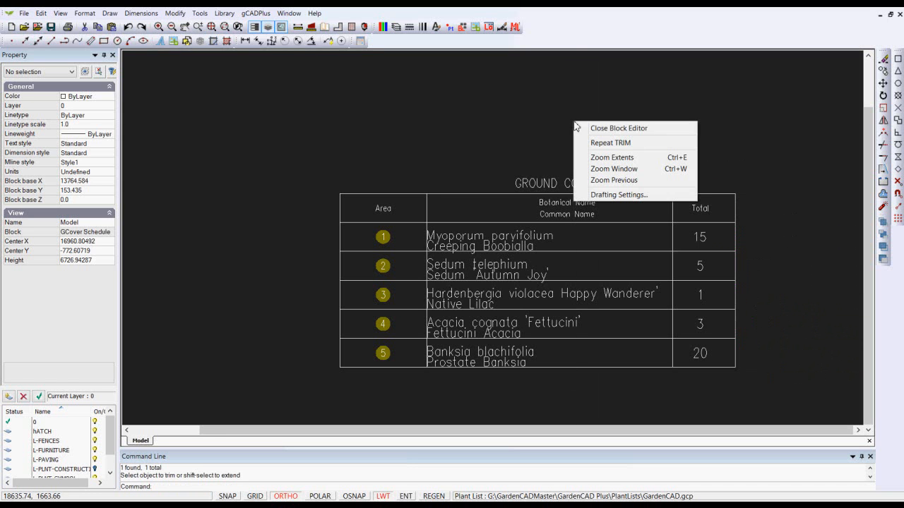
{"action": "left_click", "coordinate": [599, 127]}
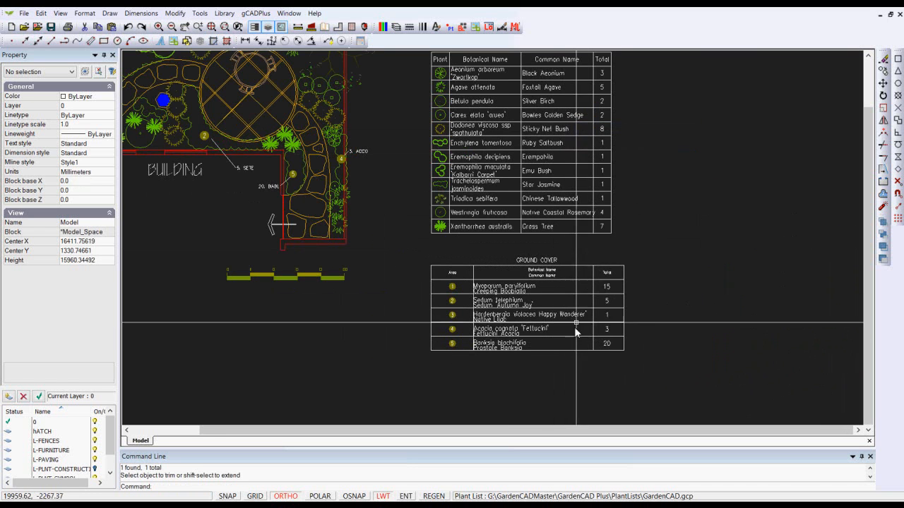
Examine the plant schedule and the ground cover schedule up close and together with the whole garden plan.
{"action": "scroll", "coordinate": [565, 327], "scroll_direction": "down", "scroll_amount": 3}
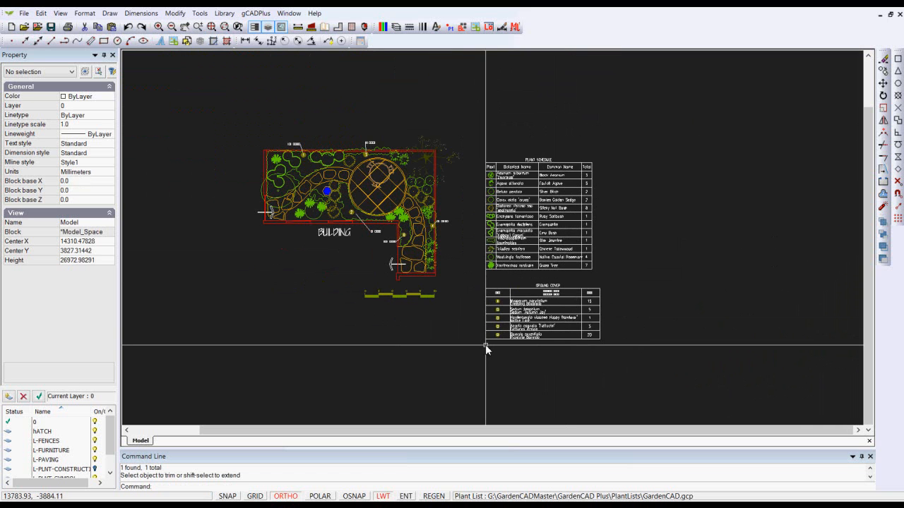
{"action": "scroll", "coordinate": [487, 323], "scroll_direction": "up", "scroll_amount": 3}
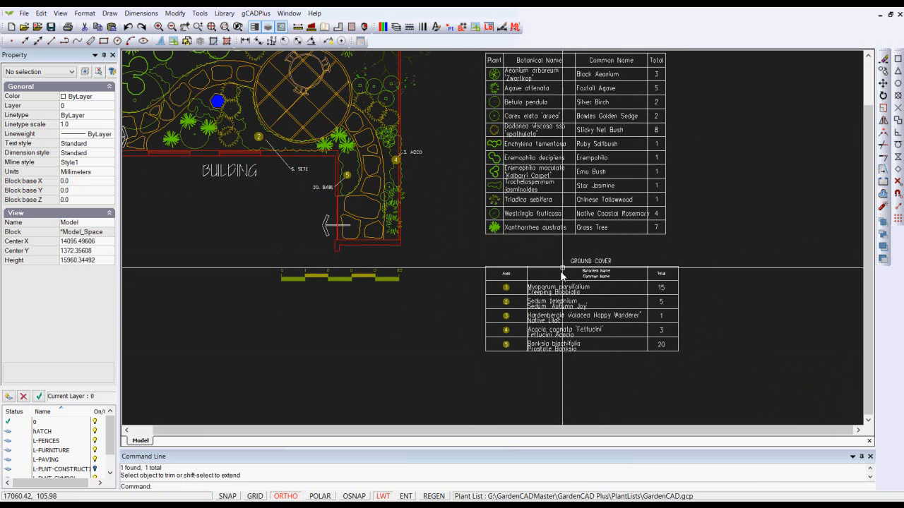
{"action": "scroll", "coordinate": [577, 294], "scroll_direction": "up", "scroll_amount": 1}
{"action": "scroll", "coordinate": [573, 292], "scroll_direction": "up", "scroll_amount": 1}
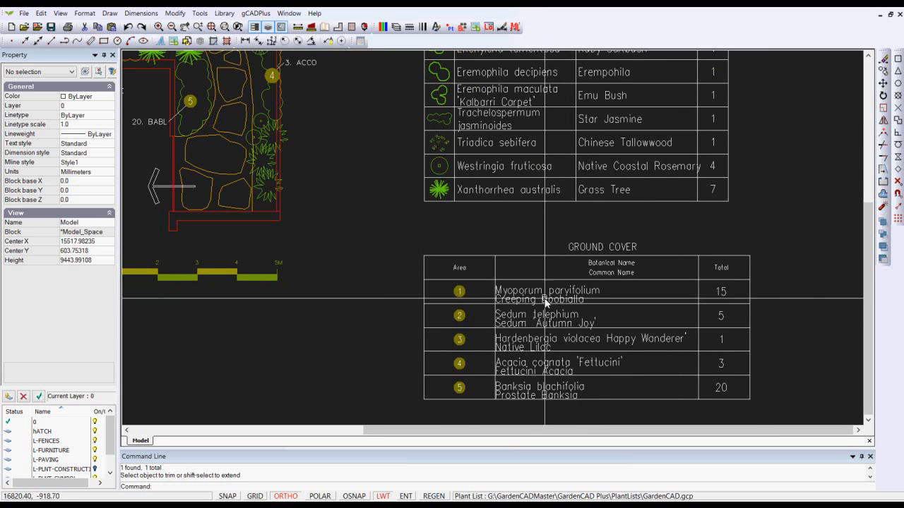
{"action": "scroll", "coordinate": [556, 307], "scroll_direction": "down", "scroll_amount": 1}
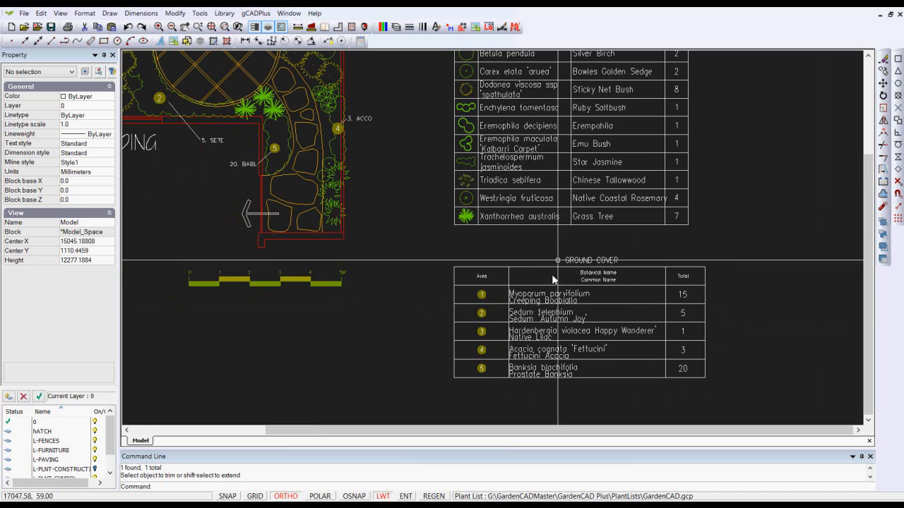
{"action": "middle_click_drag", "start_coordinate": [557, 266], "coordinate": [575, 374]}
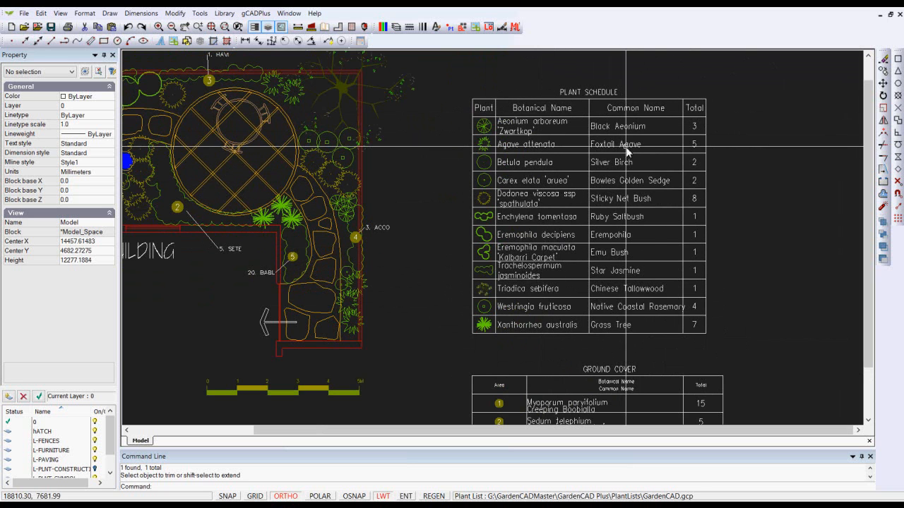
{"action": "scroll", "coordinate": [752, 212], "scroll_direction": "down", "scroll_amount": 2}
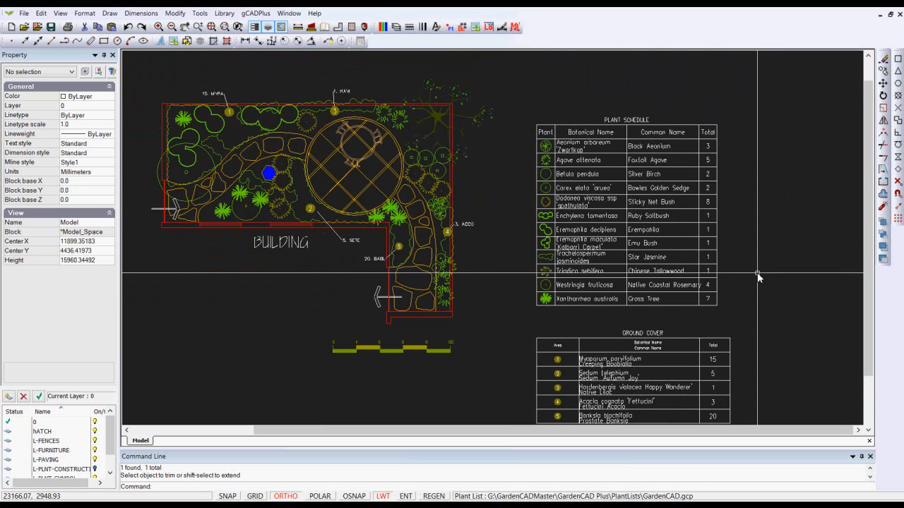
{"action": "scroll", "coordinate": [757, 272], "scroll_direction": "down", "scroll_amount": 1}
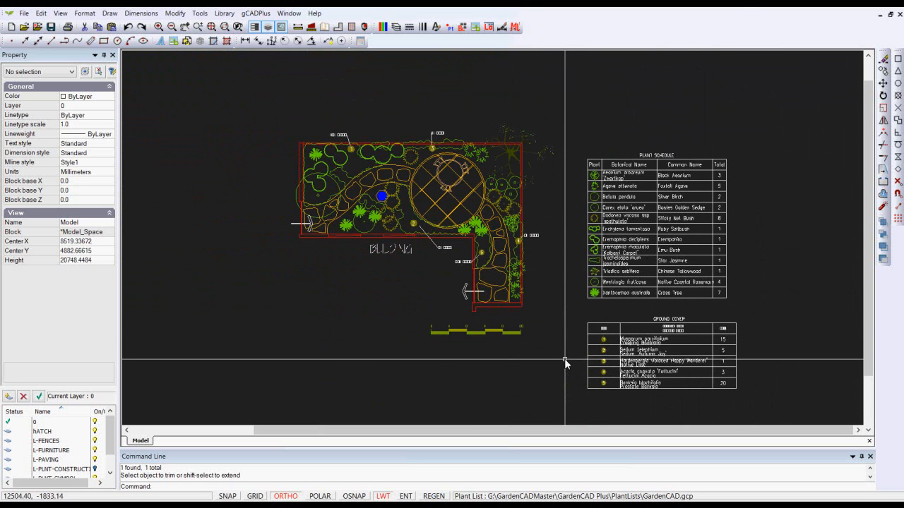